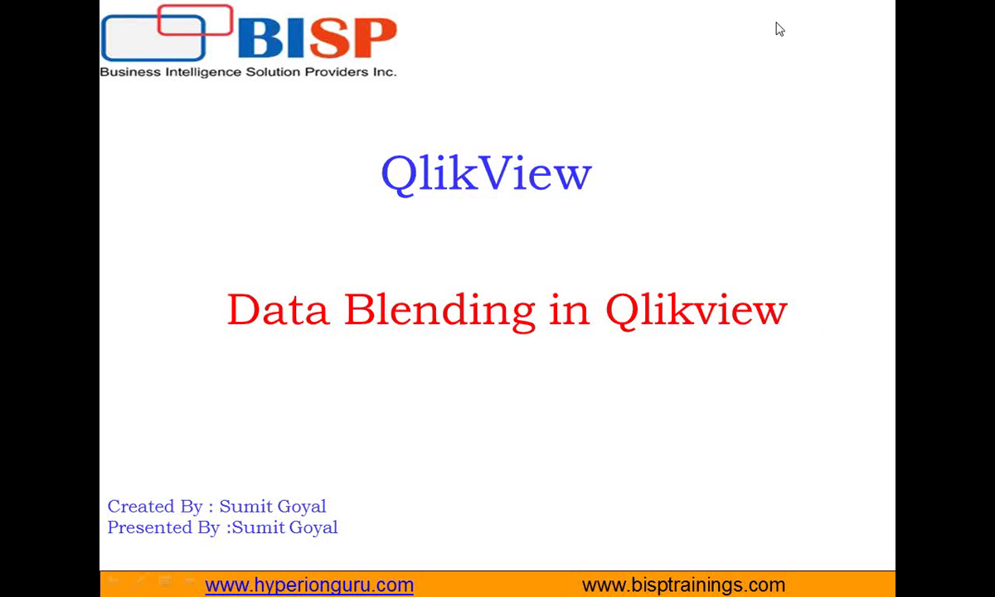
Step: Finish presenting the 'Data Blending in Qlikview' title slide and exit the slideshow
key("Home")
key("Escape")
Step: Open GoSales from Data Files and show the Dim_Sales_Staff table's 60 records maximised
key("super+d")
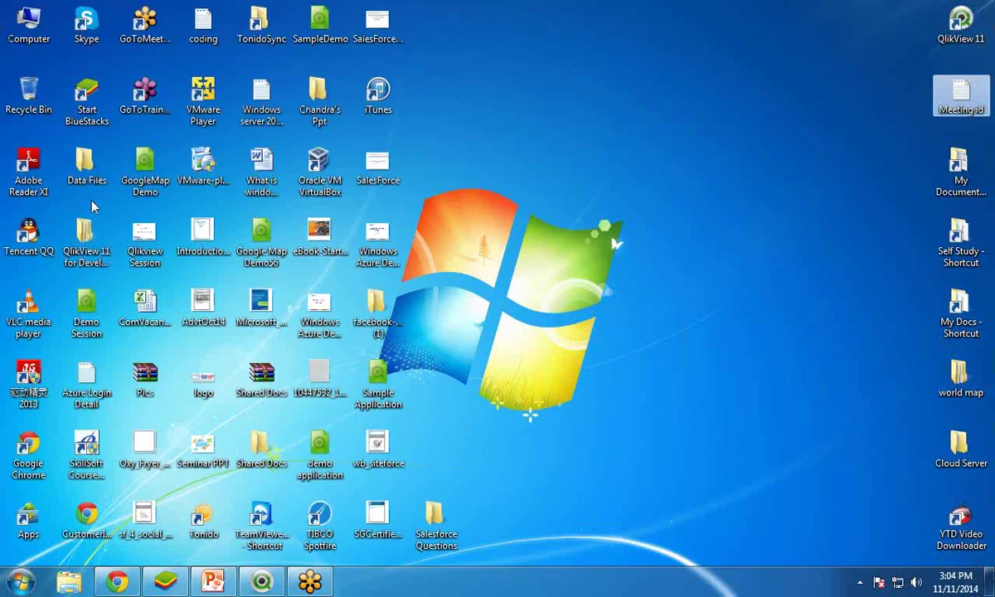
double_click(81, 166)
double_click(169, 199)
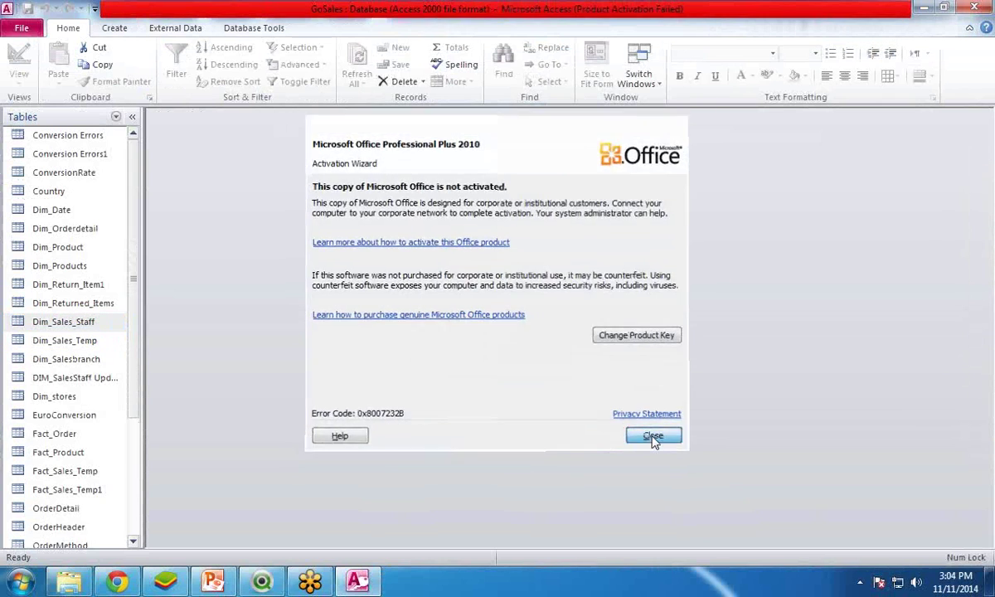
left_click(653, 437)
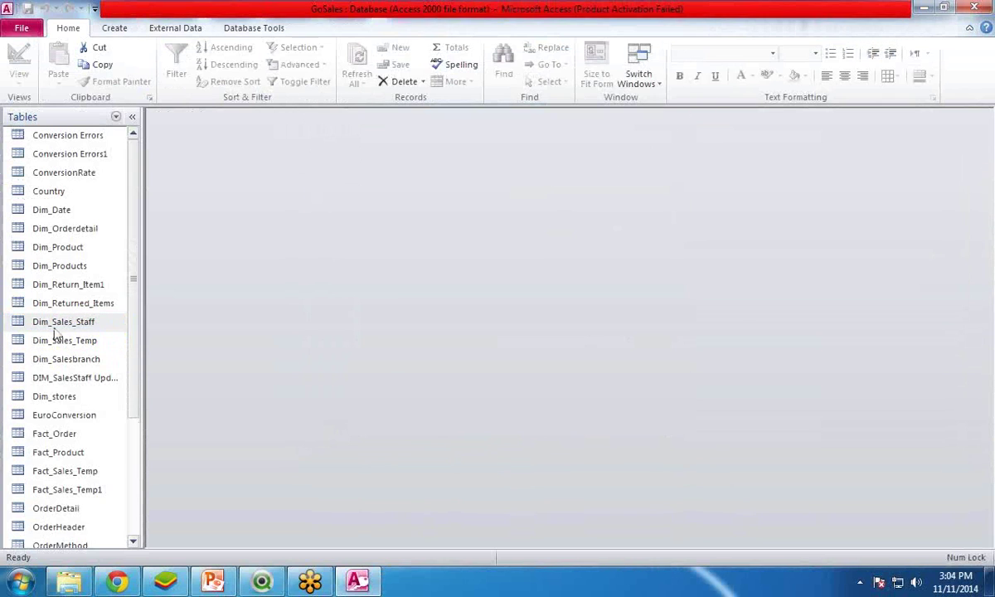
double_click(58, 321)
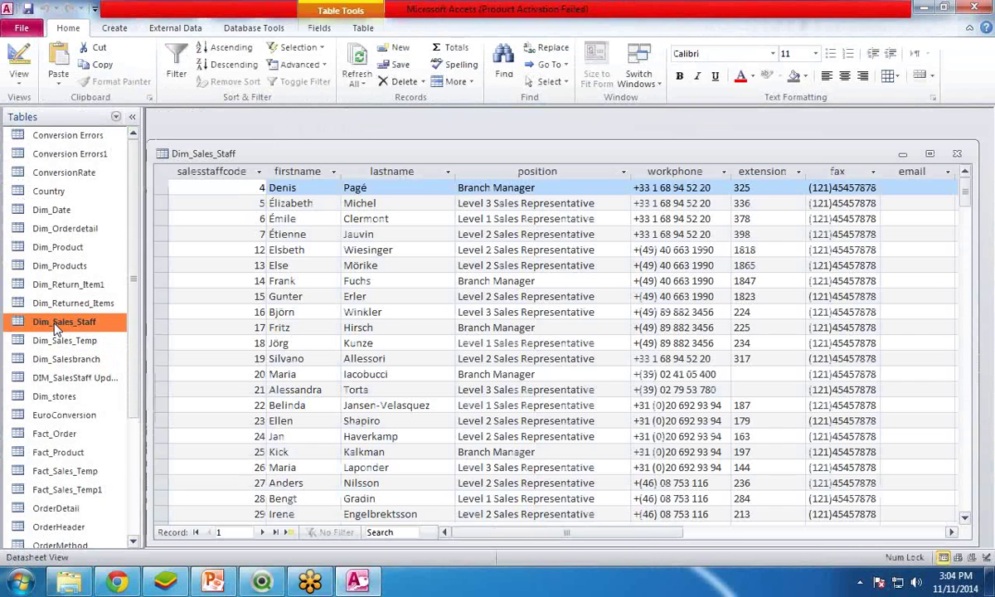
double_click(255, 156)
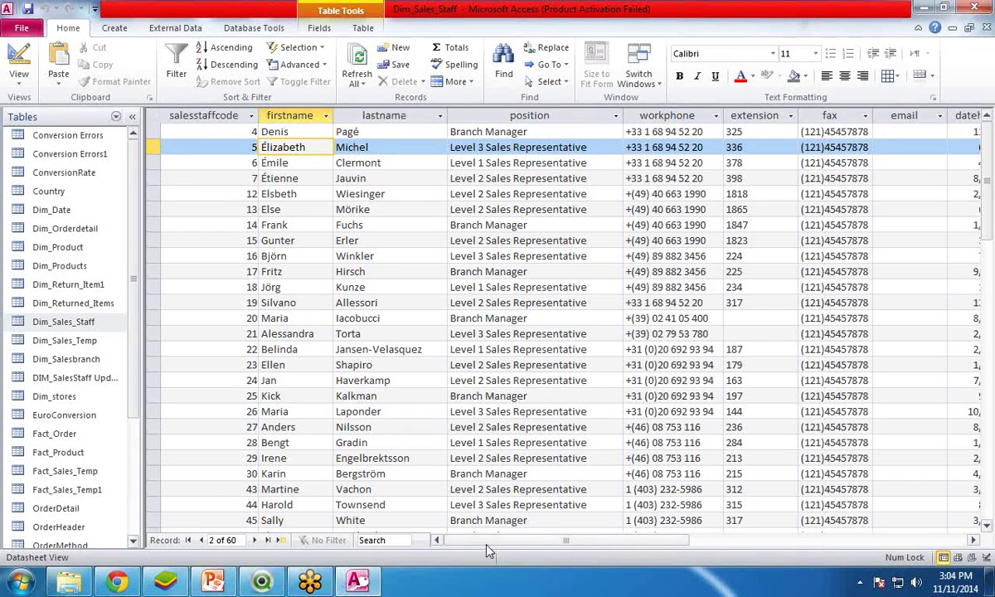
left_click_drag(491, 544, 471, 544)
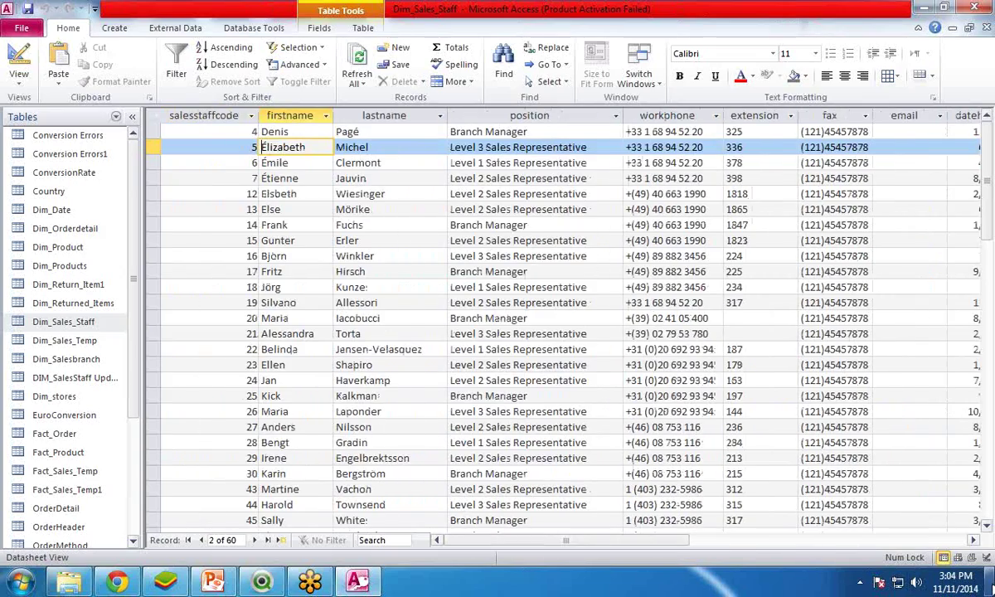
Step: Open DIM_SalesStaffUpdated.xls from Data Files in a maximised Excel window
left_click(987, 572)
double_click(87, 170)
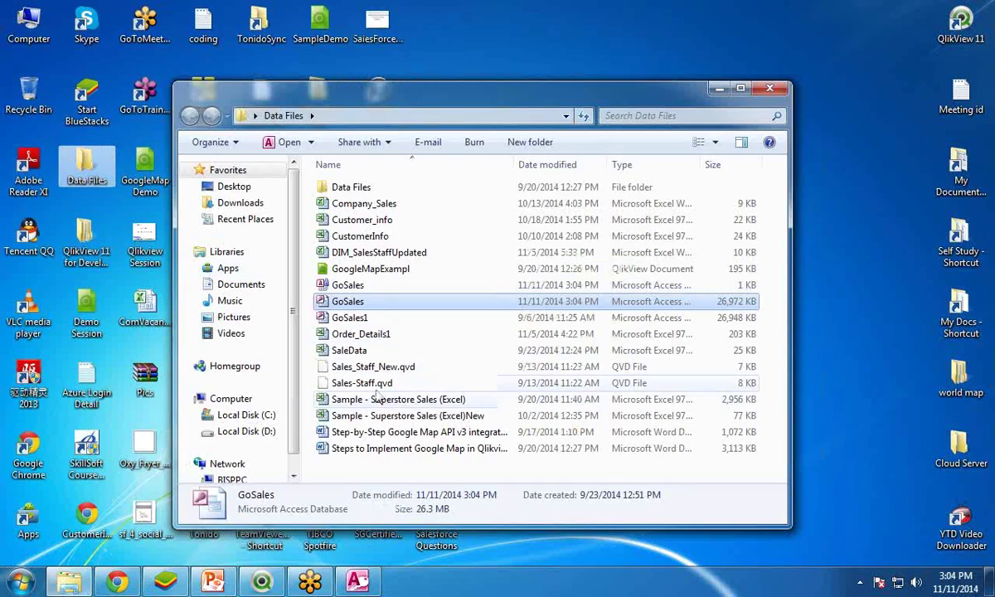
double_click(377, 252)
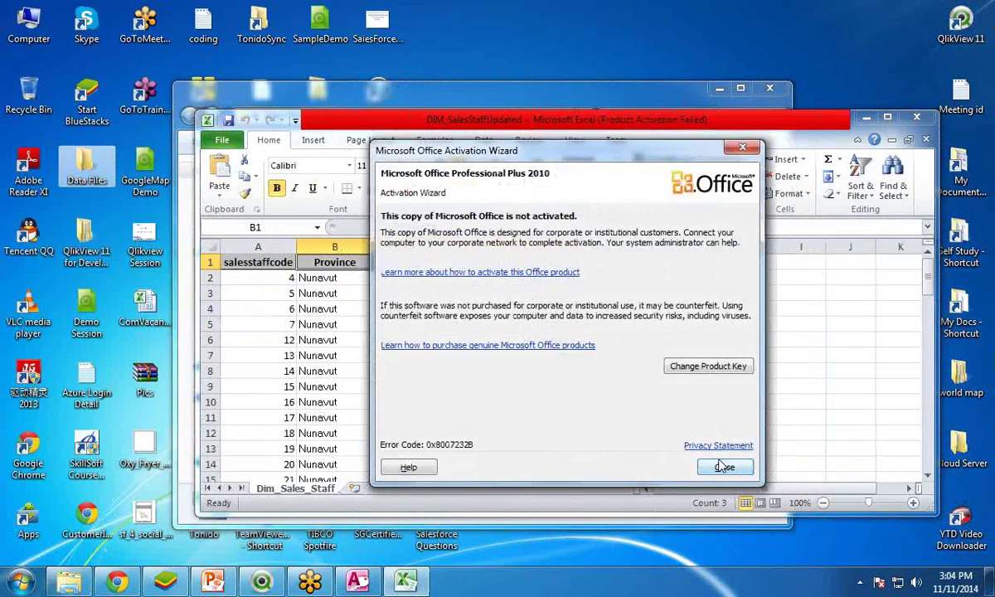
left_click(715, 461)
left_click(701, 462)
left_click(888, 119)
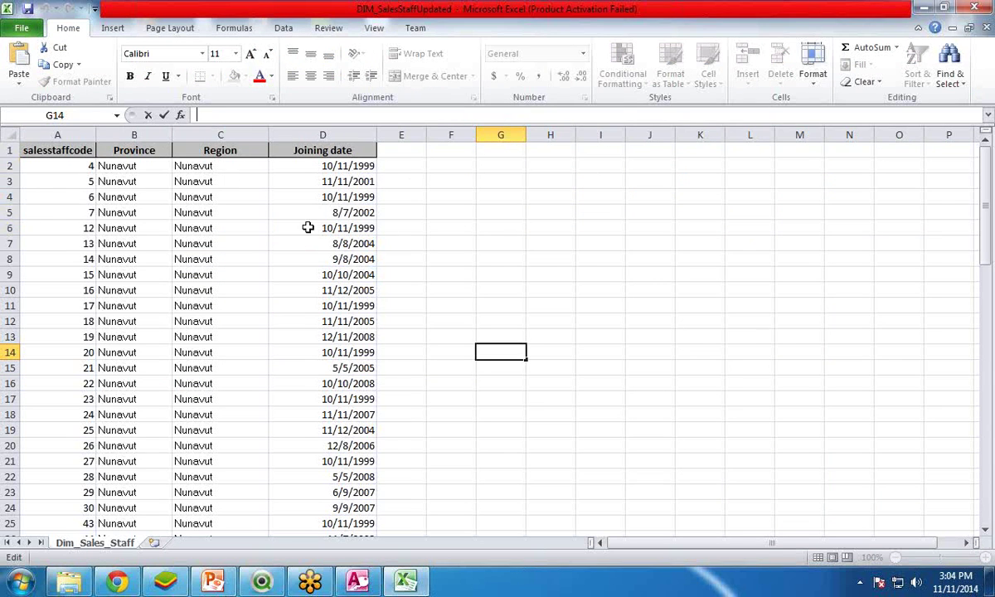
Step: Select the salesstaffcode values in column A and look over the Province column
left_click(53, 150)
key("ctrl+shift+Down")
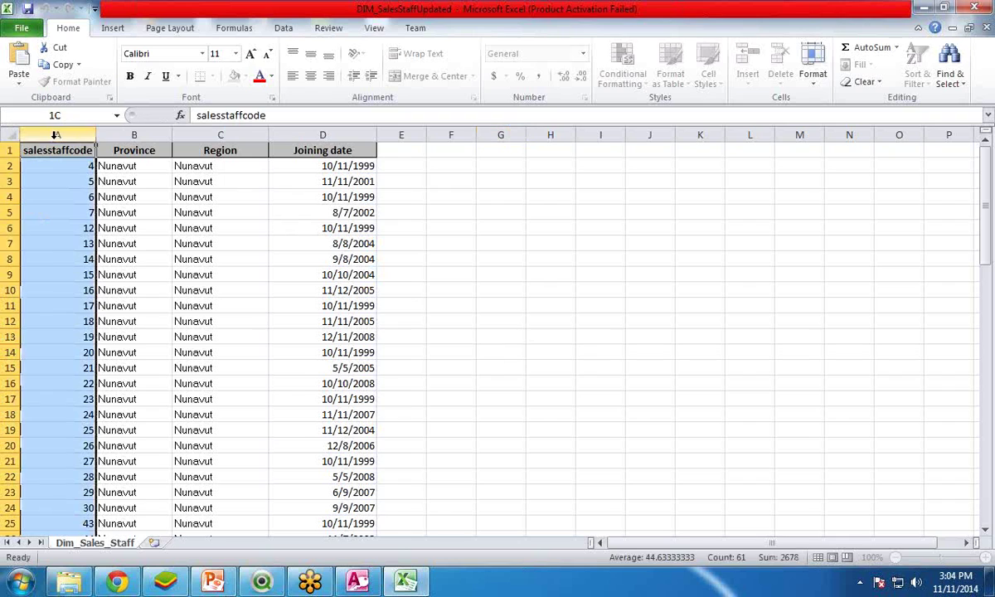
left_click(102, 336)
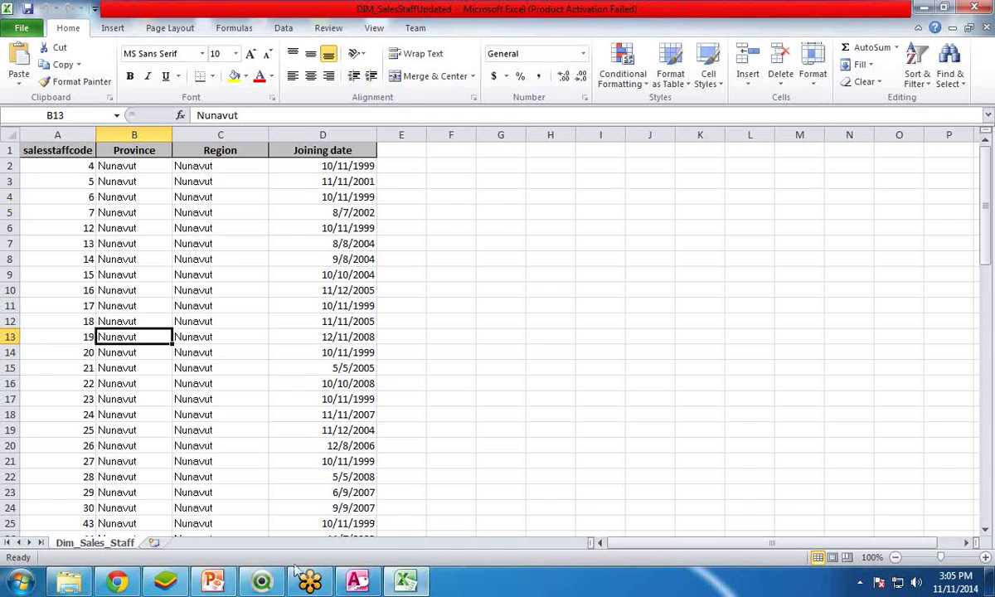
mouse_move(257, 584)
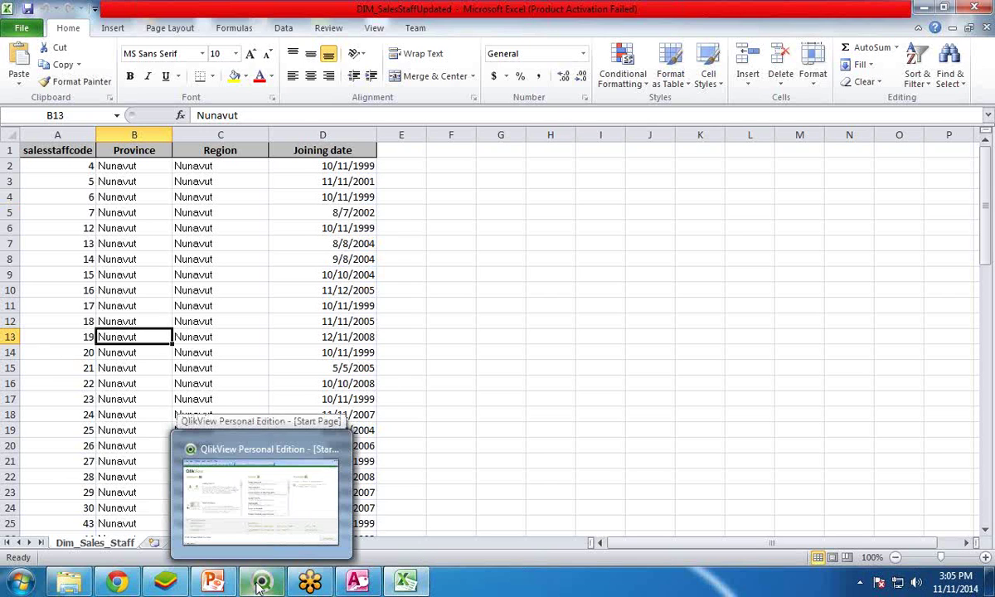
Step: Create a blank QlikView document and save it over Sample Application.qvw on the desktop
left_click(257, 585)
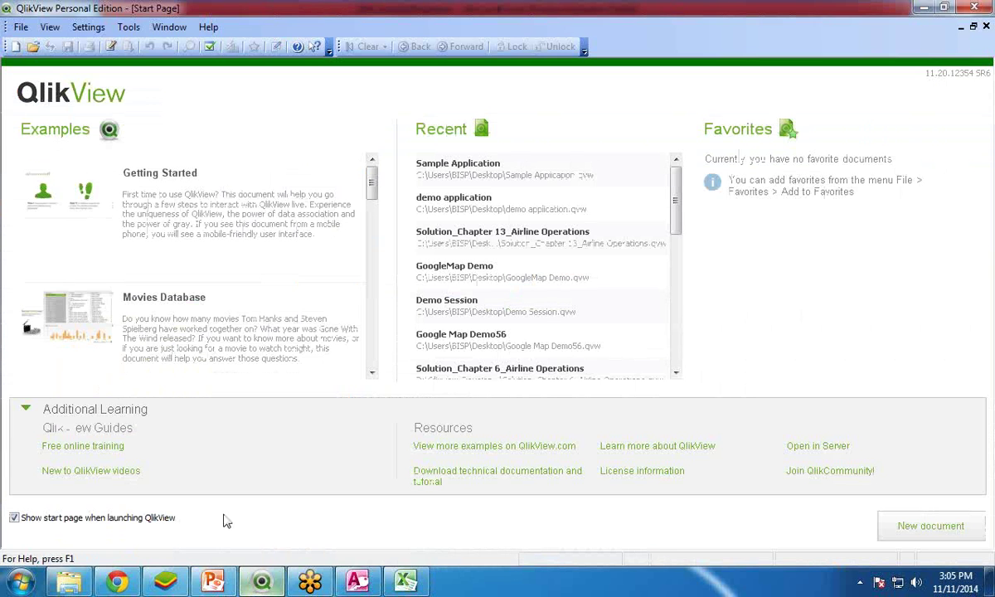
left_click(16, 48)
left_click(780, 56)
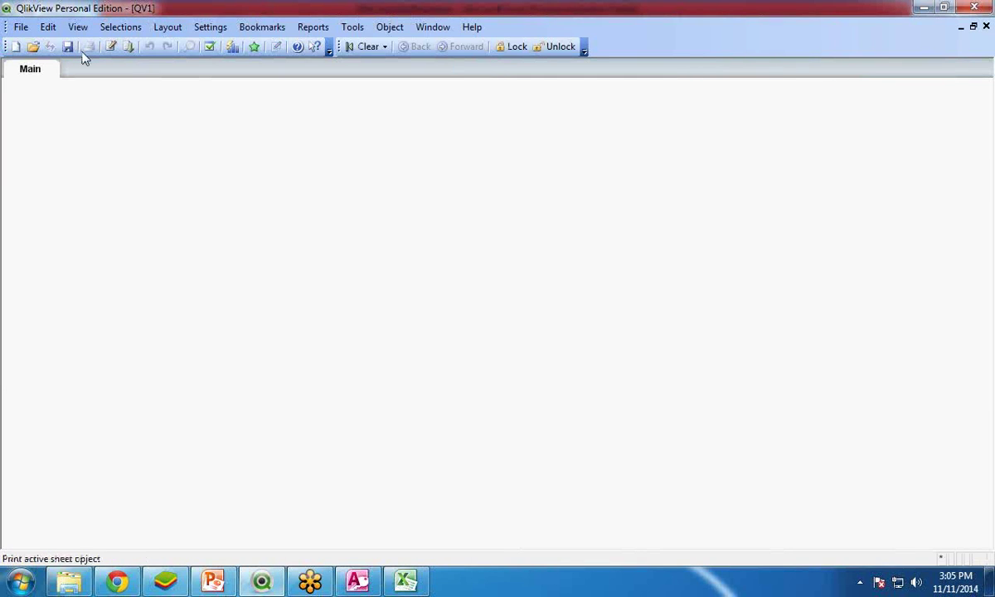
left_click(67, 46)
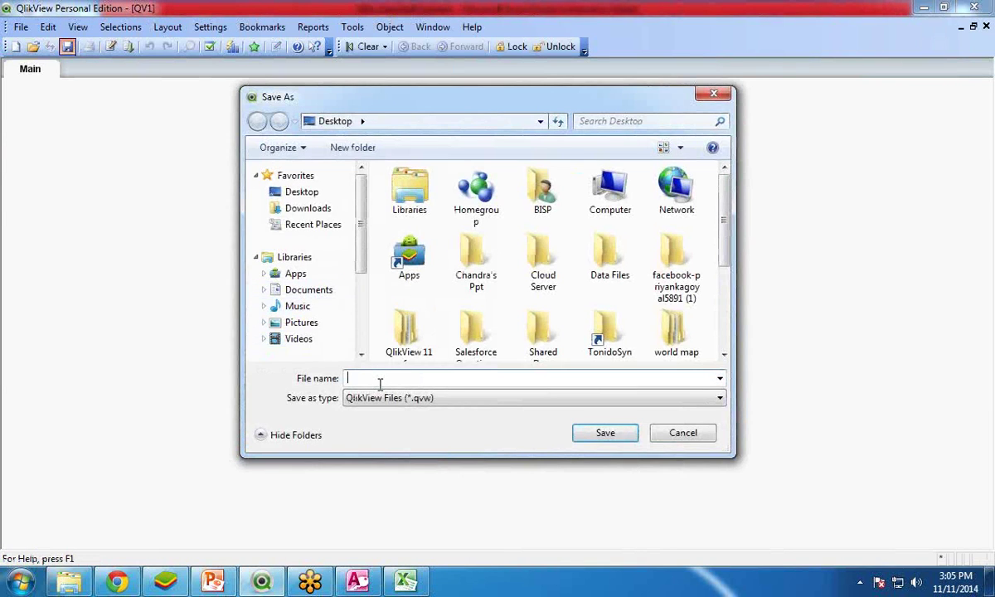
type("Sample")
key("Down")
key("Return")
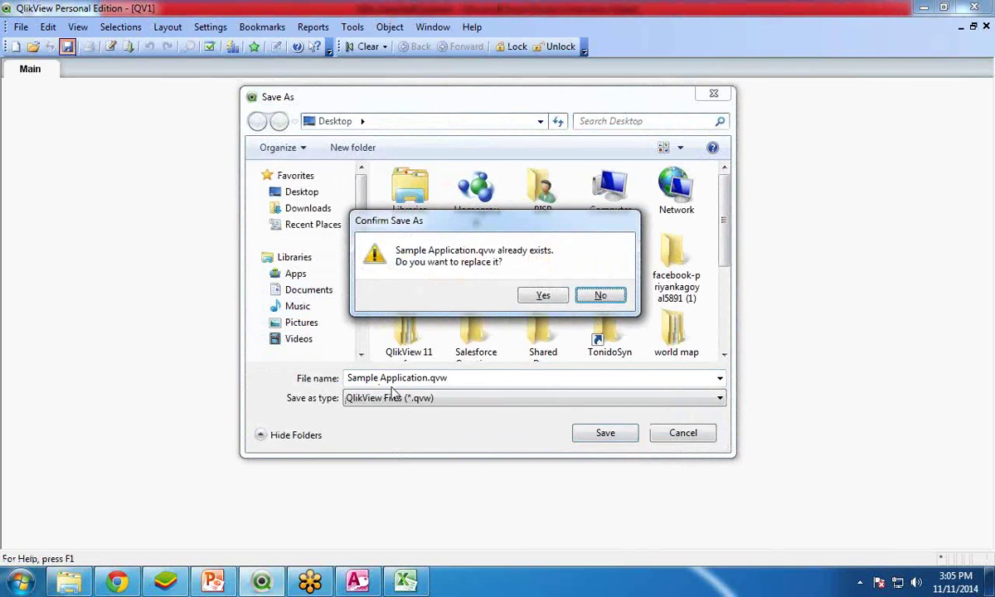
left_click(557, 298)
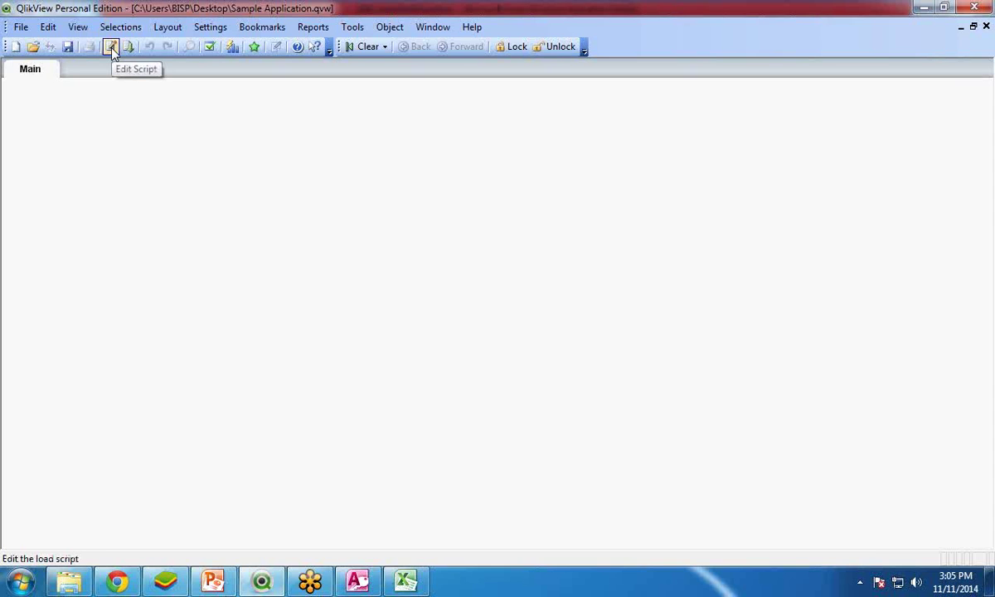
left_click(20, 28)
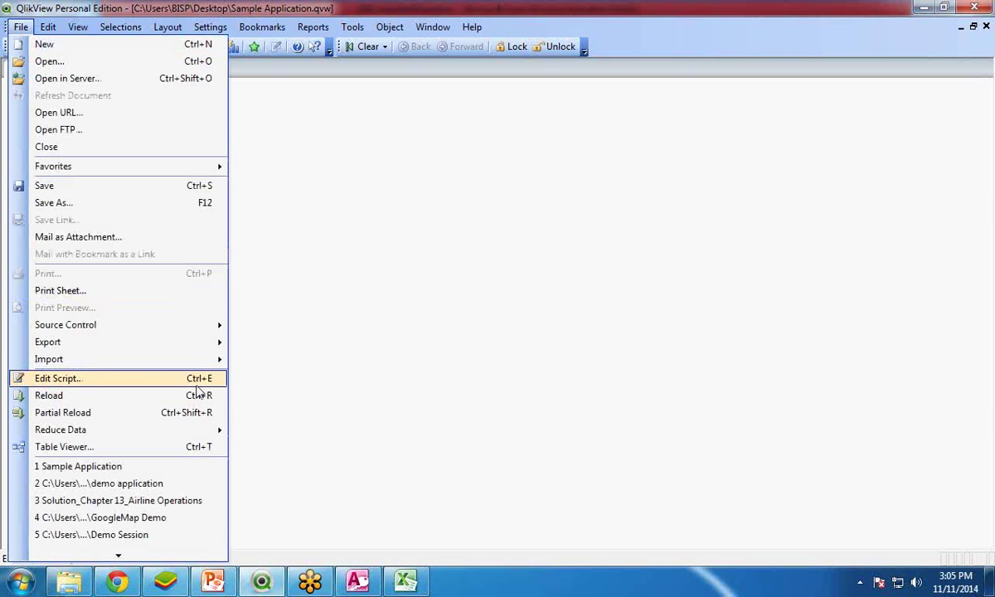
left_click(307, 367)
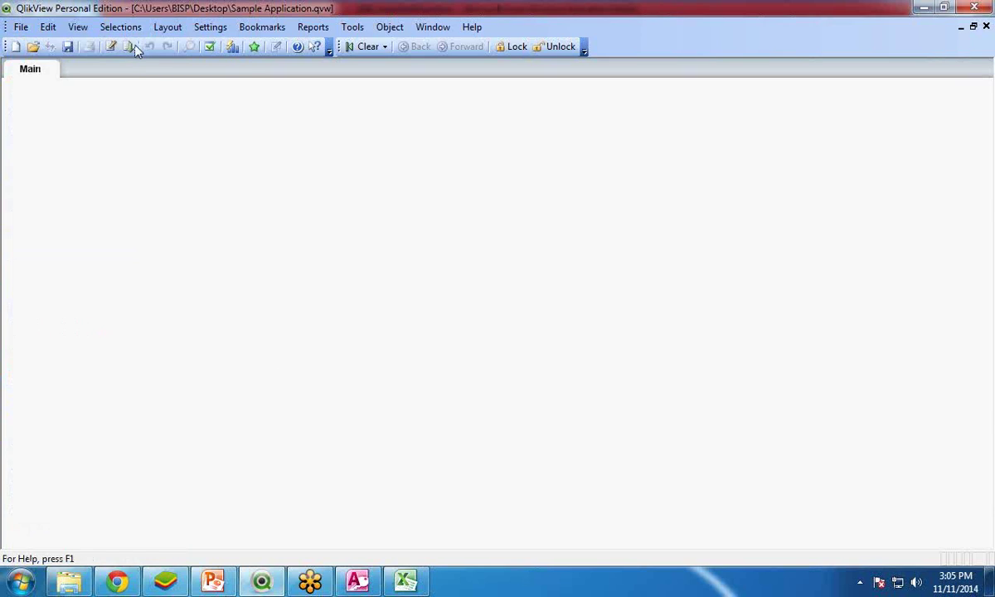
Step: In the script editor, start an OLE DB connection using Microsoft Jet 4.0 OLE DB Provider
left_click(110, 48)
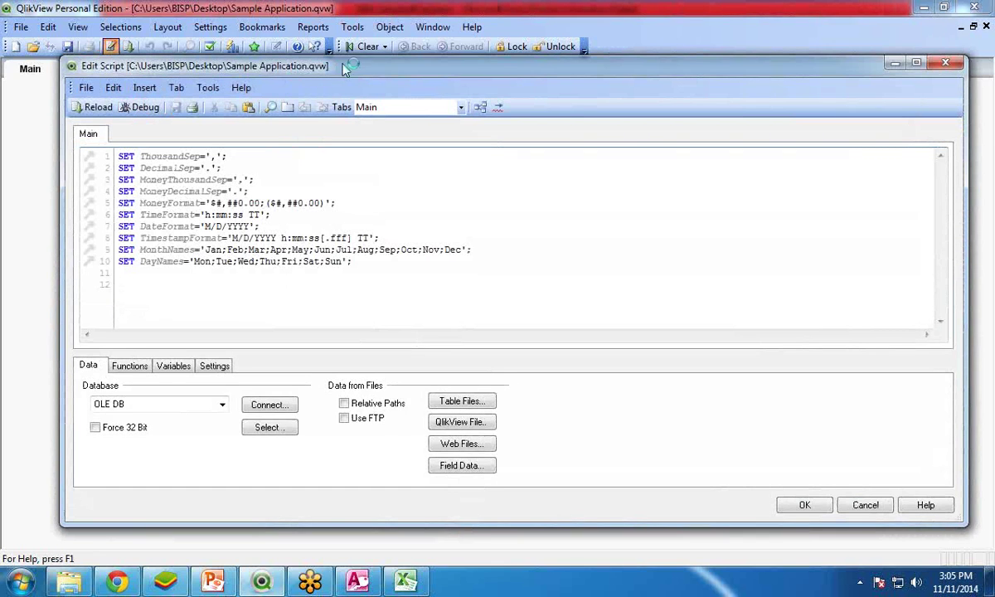
left_click_drag(351, 61, 347, 46)
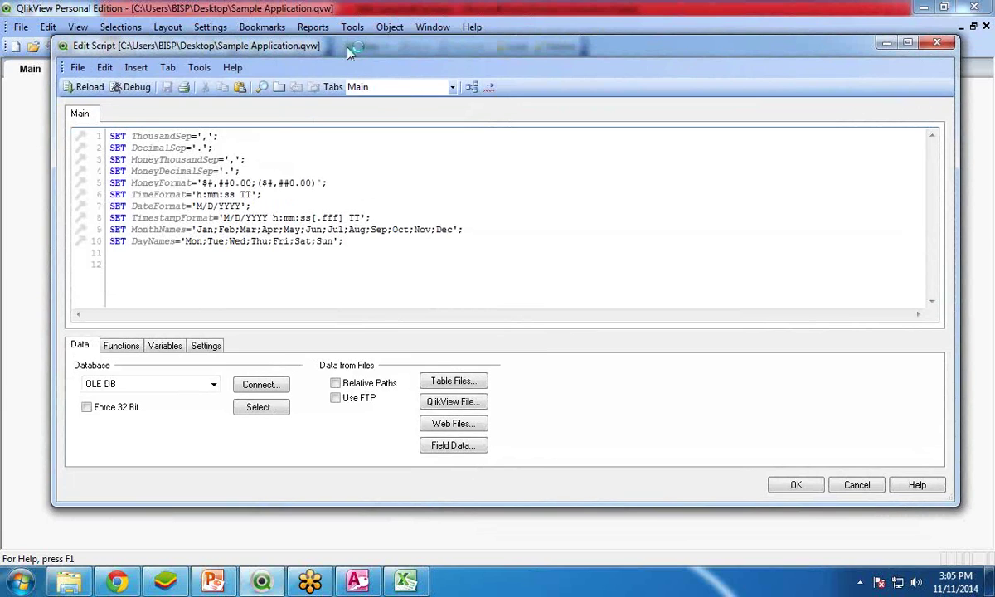
left_click(213, 384)
left_click(132, 408)
left_click(160, 383)
left_click(124, 406)
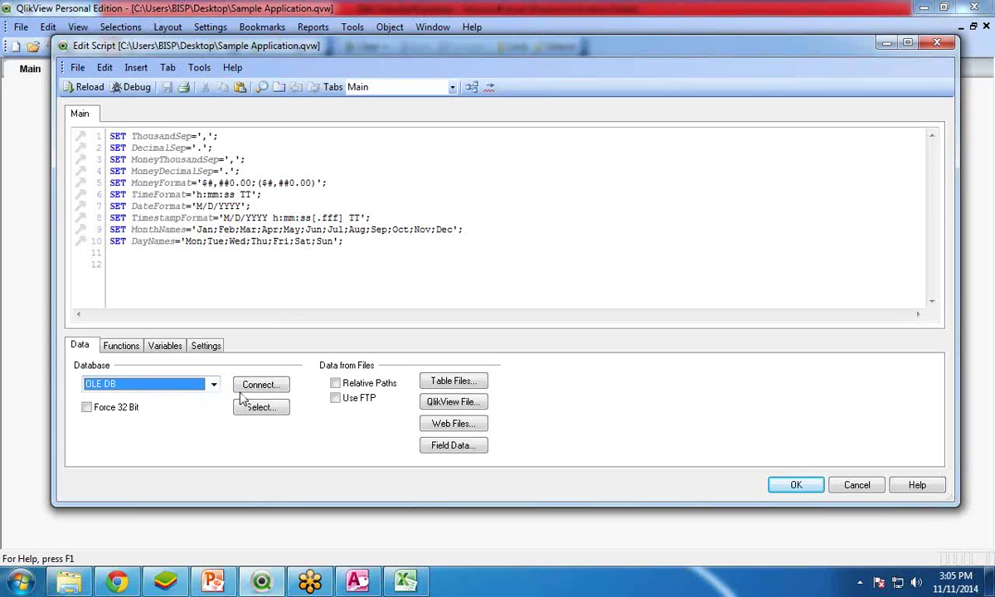
left_click(260, 390)
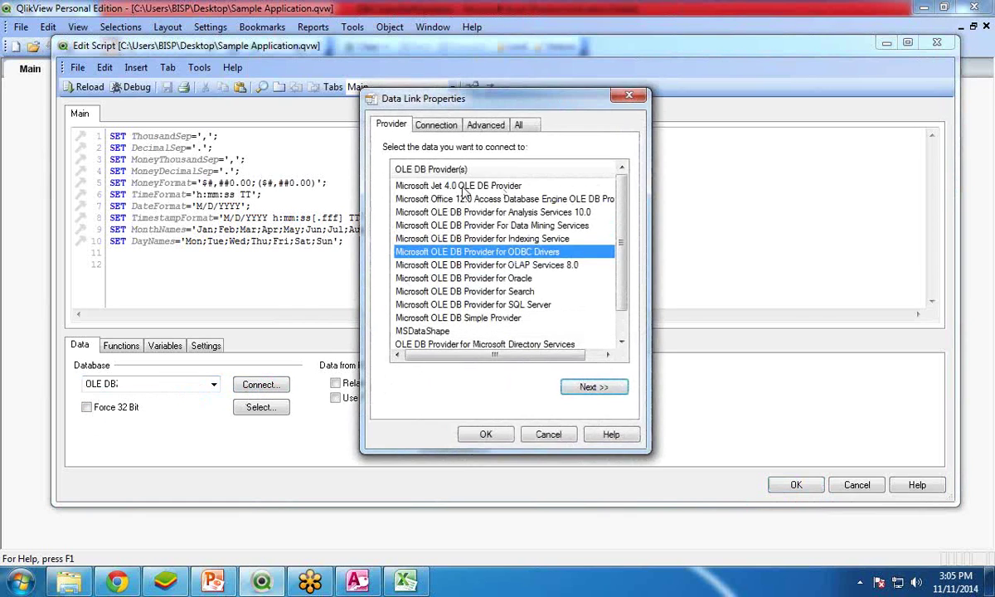
left_click(437, 187)
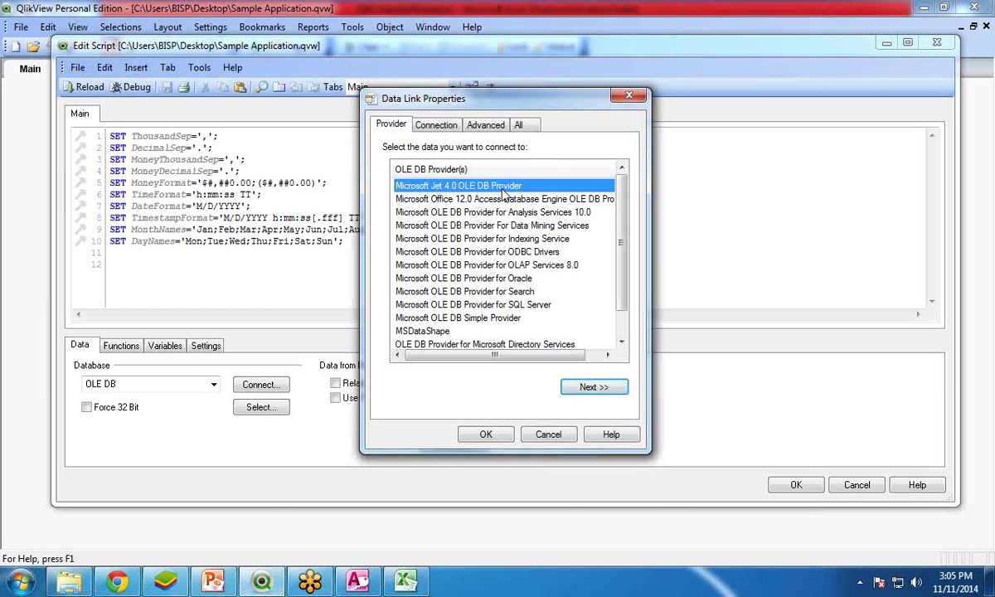
left_click(593, 387)
Step: Point the data link at GoSales.mdb and get a successful connection test
left_click(577, 388)
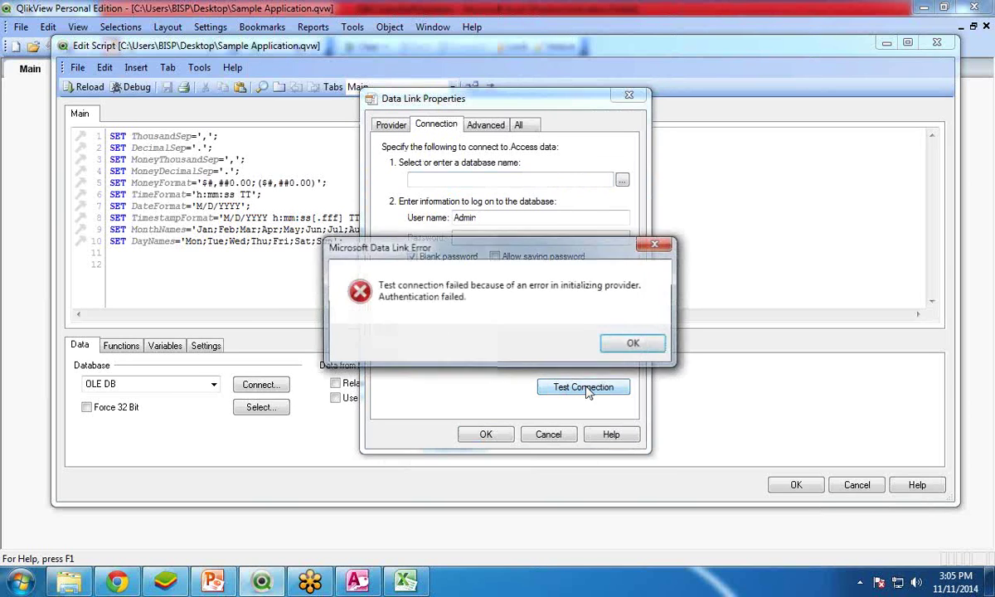
left_click(633, 348)
left_click(622, 181)
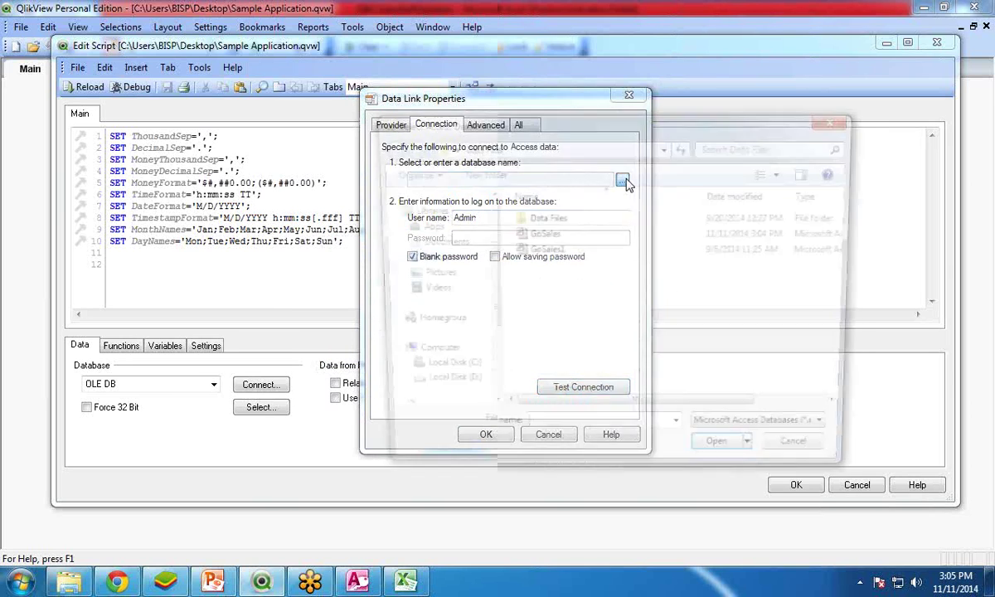
left_click(540, 233)
left_click(727, 459)
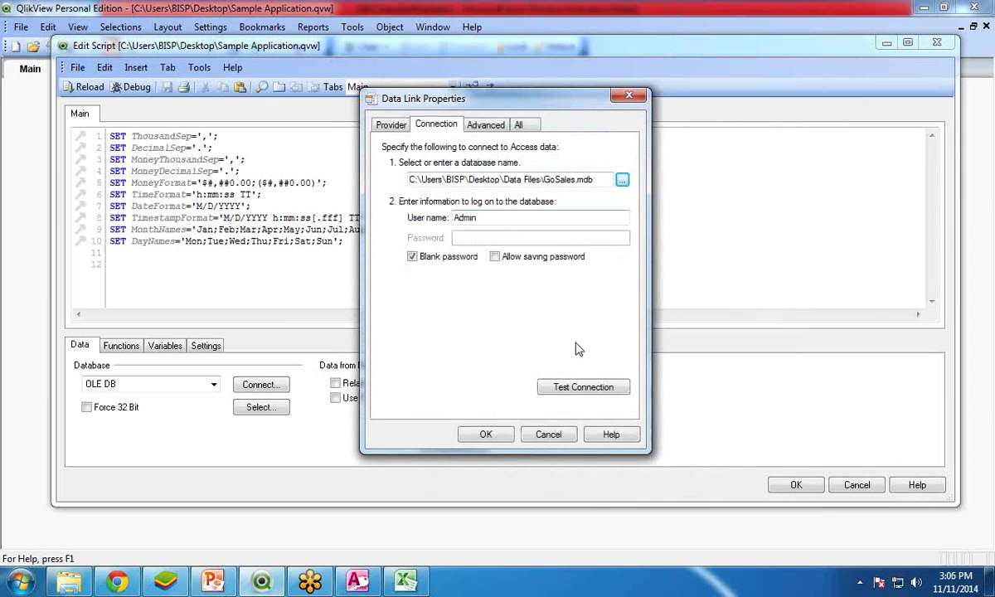
left_click(582, 388)
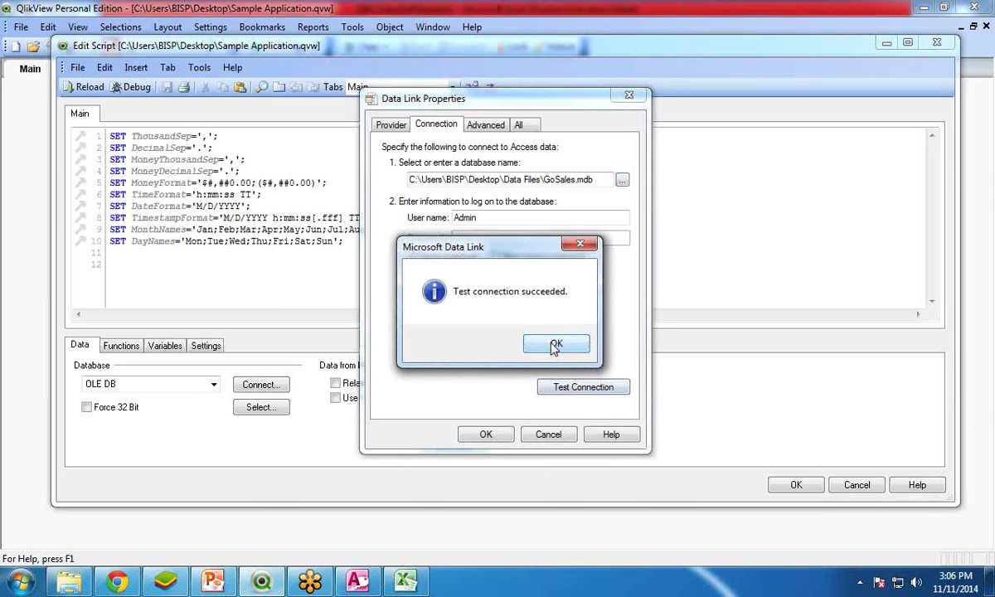
left_click(553, 347)
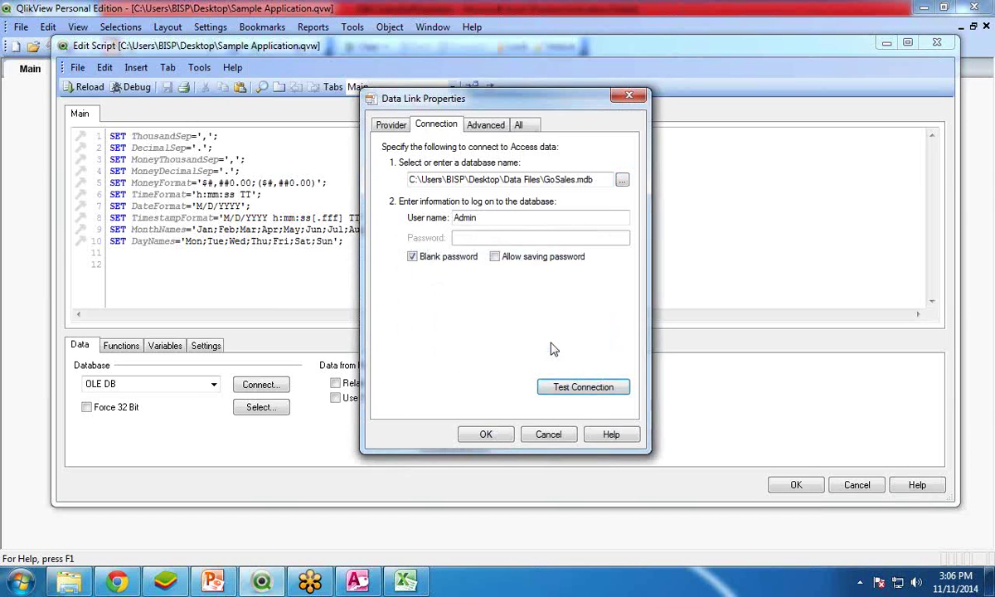
Step: Insert the CONNECT line and a SELECT of all Dim_Sales_Staff fields into the script
left_click(485, 435)
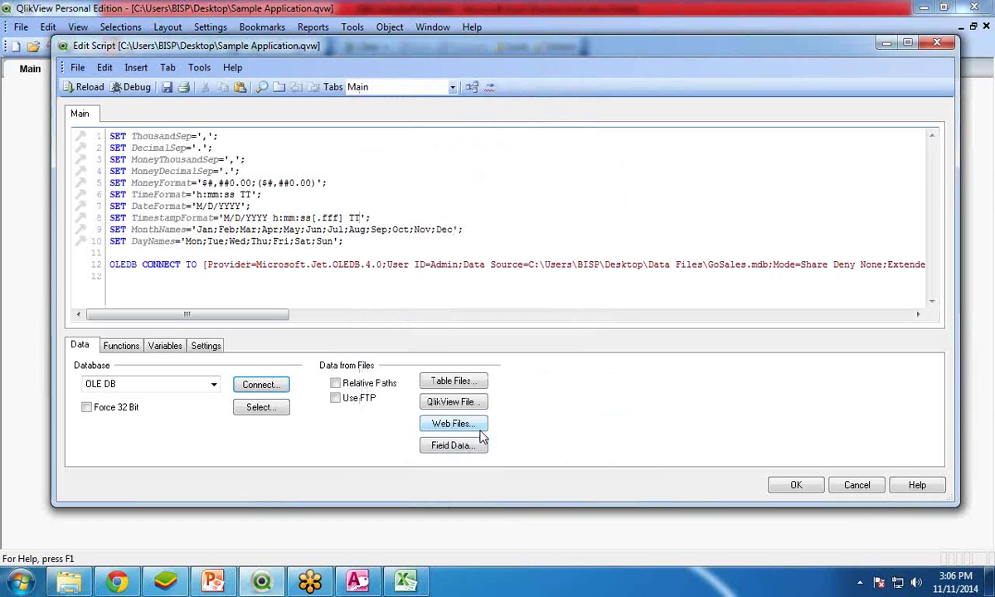
left_click_drag(282, 315, 234, 321)
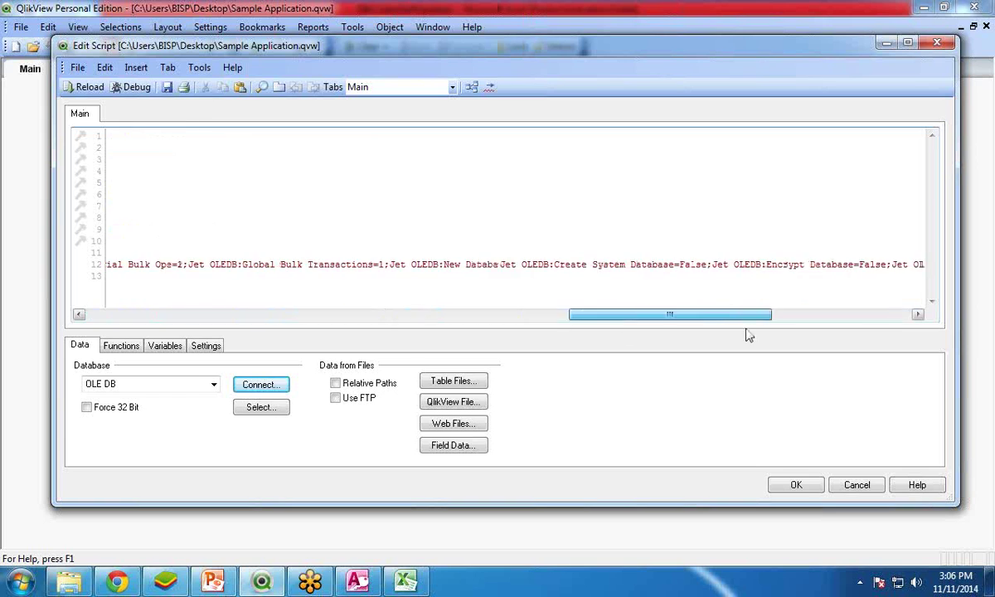
left_click_drag(749, 334, 142, 290)
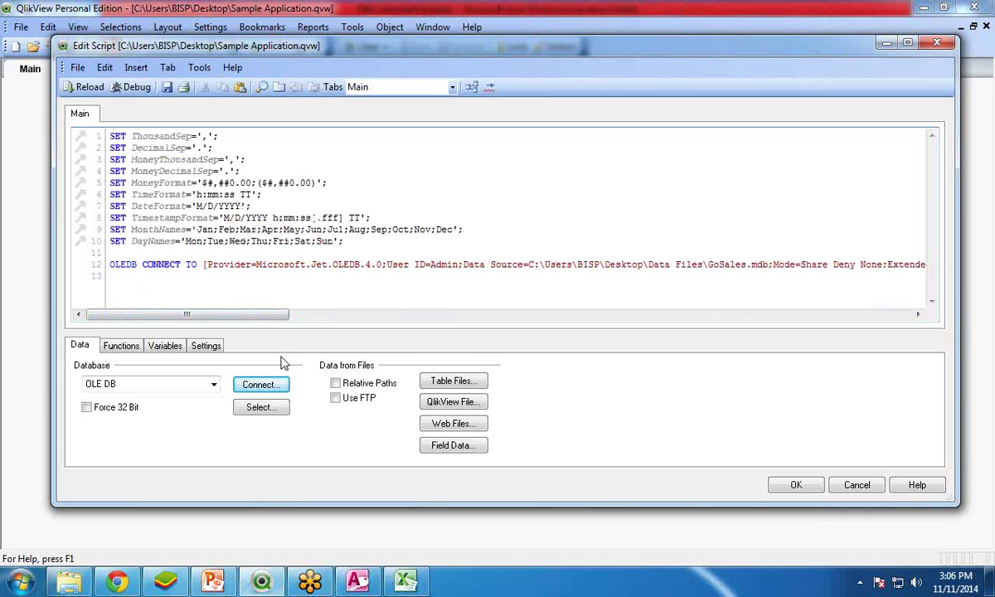
left_click(264, 414)
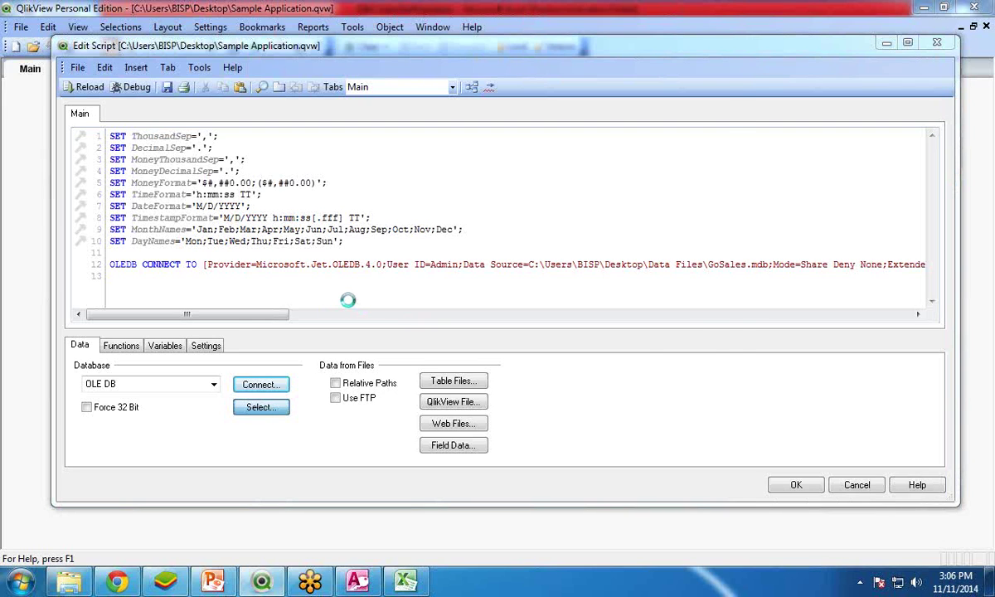
left_click_drag(506, 242, 509, 262)
left_click(362, 233)
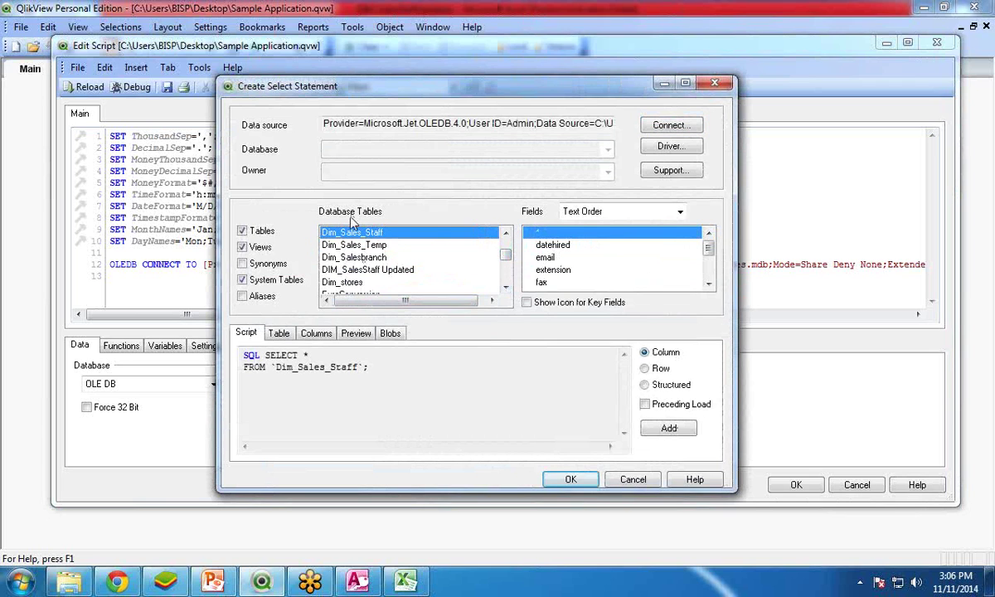
left_click(570, 480)
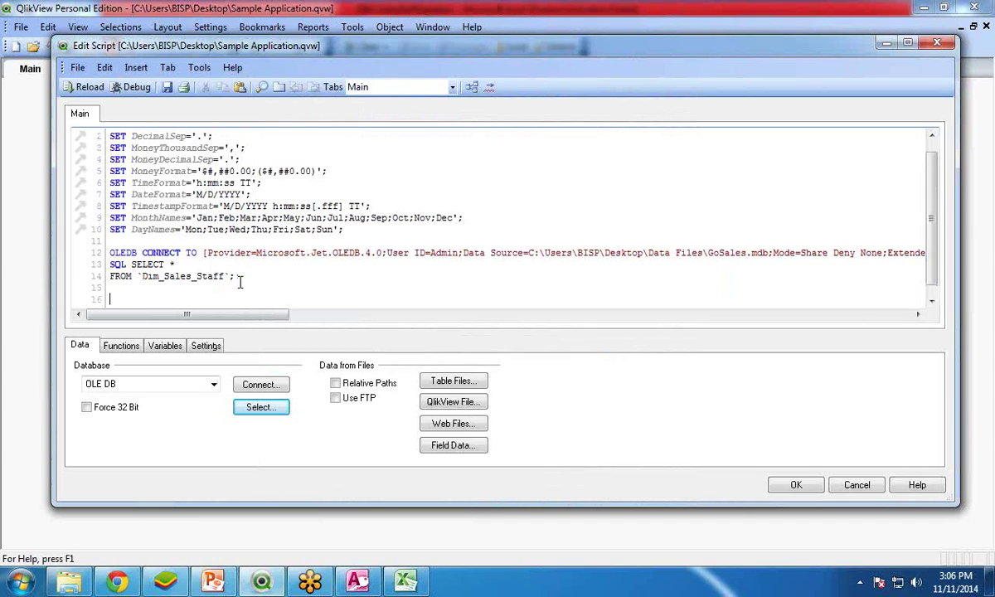
Step: Save and reload the script, fetching 60 lines, then close the progress window
left_click(166, 90)
left_click(75, 90)
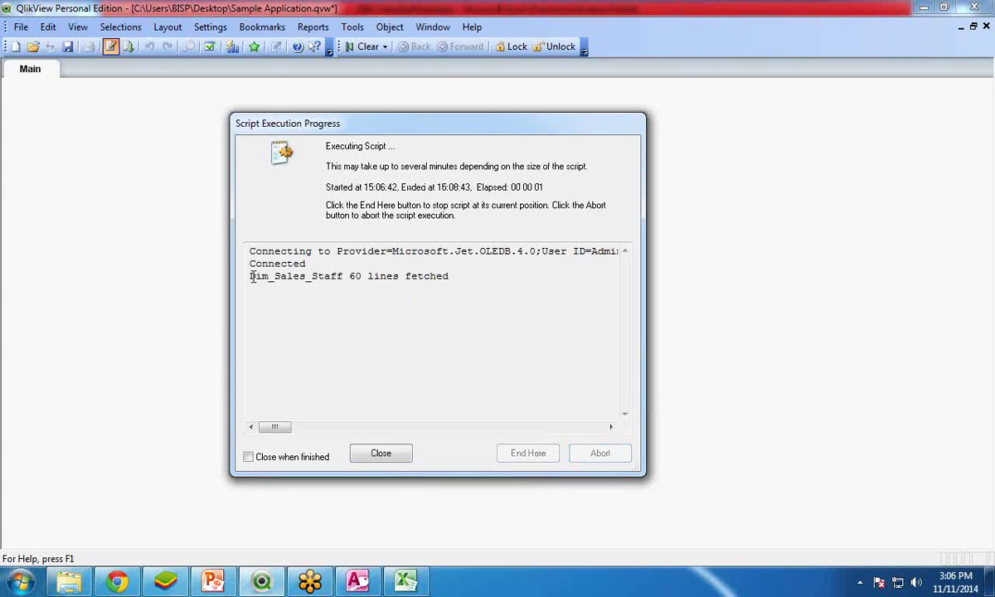
left_click_drag(251, 276, 448, 276)
left_click(390, 315)
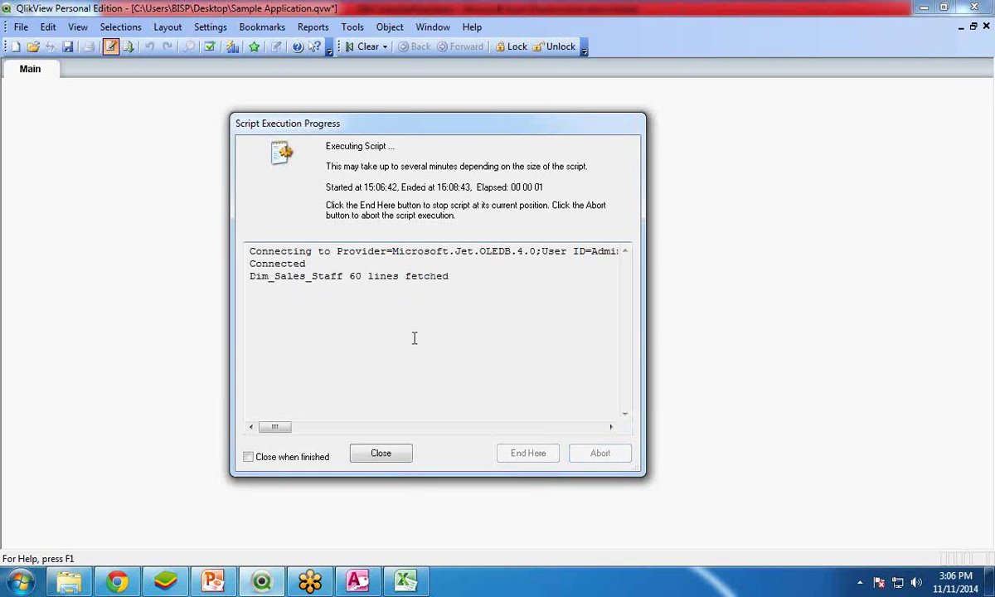
left_click(383, 458)
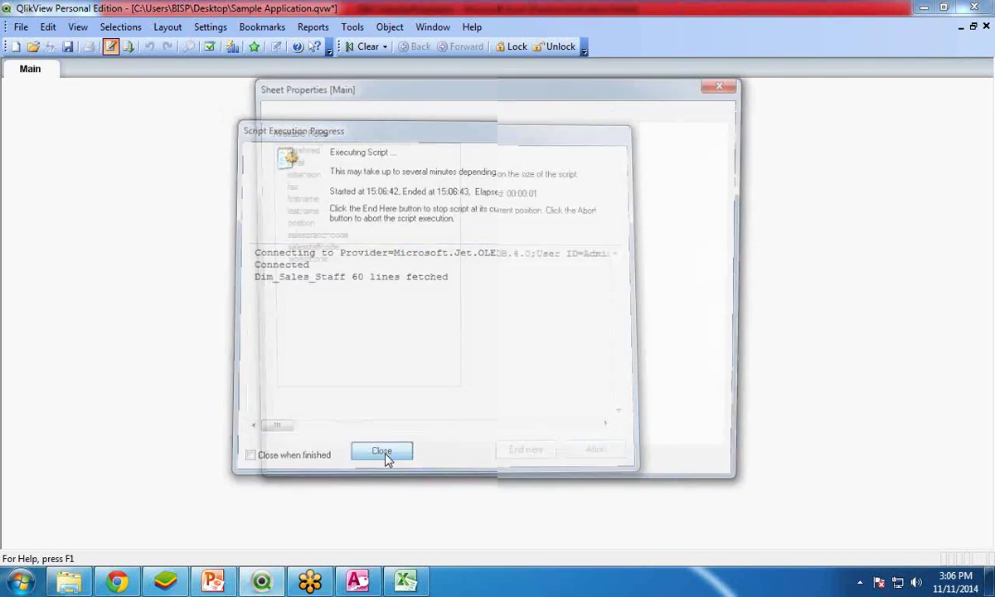
Step: Close the Sheet Properties dialog and dismiss the sheet's context menu
left_click(517, 471)
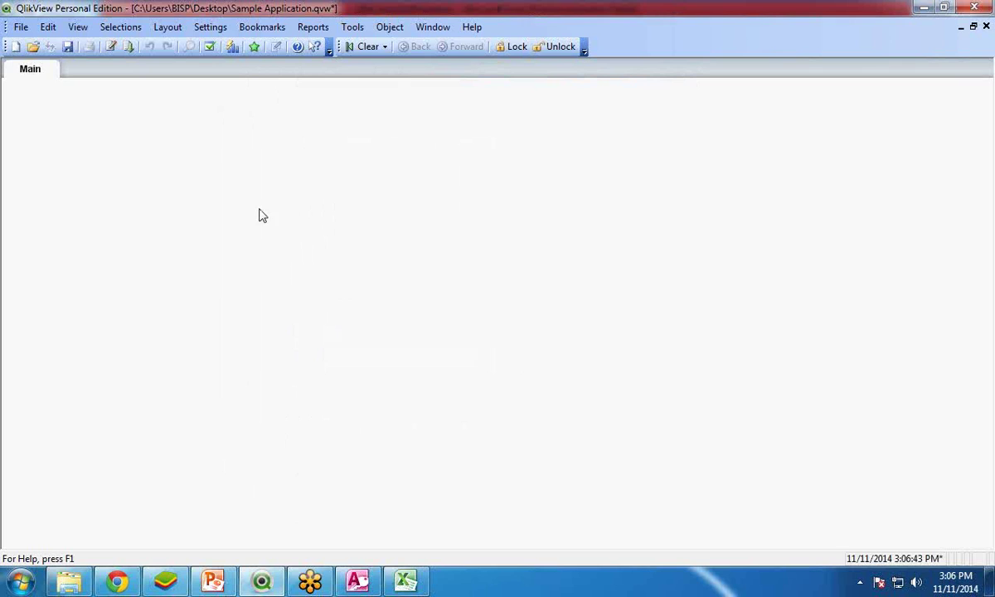
right_click(258, 209)
left_click(184, 231)
Step: Create a table box showing salesstaffcode, firstname, lastname and position, then minimise it
right_click(199, 206)
mouse_move(286, 249)
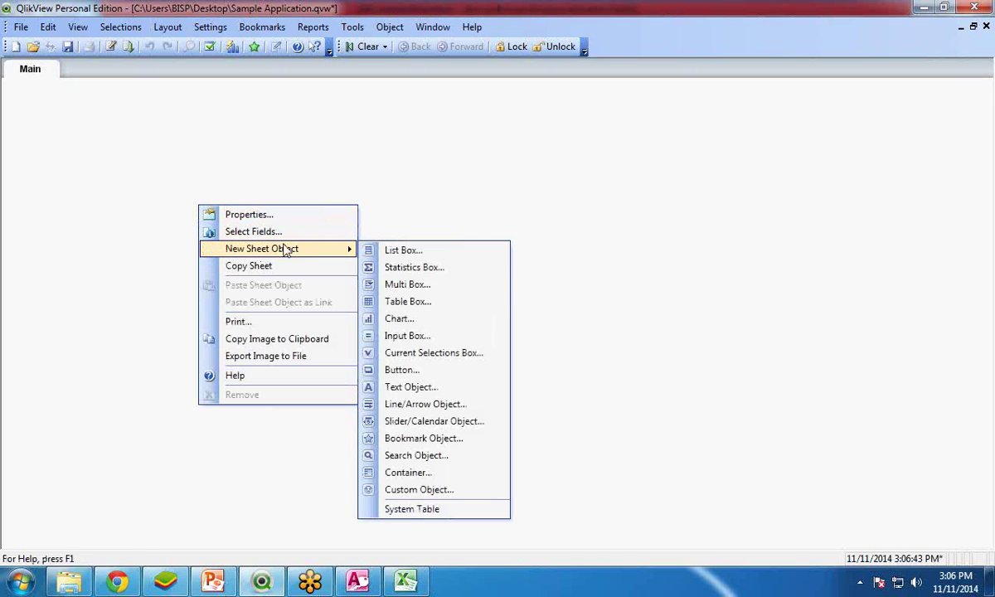
left_click(395, 303)
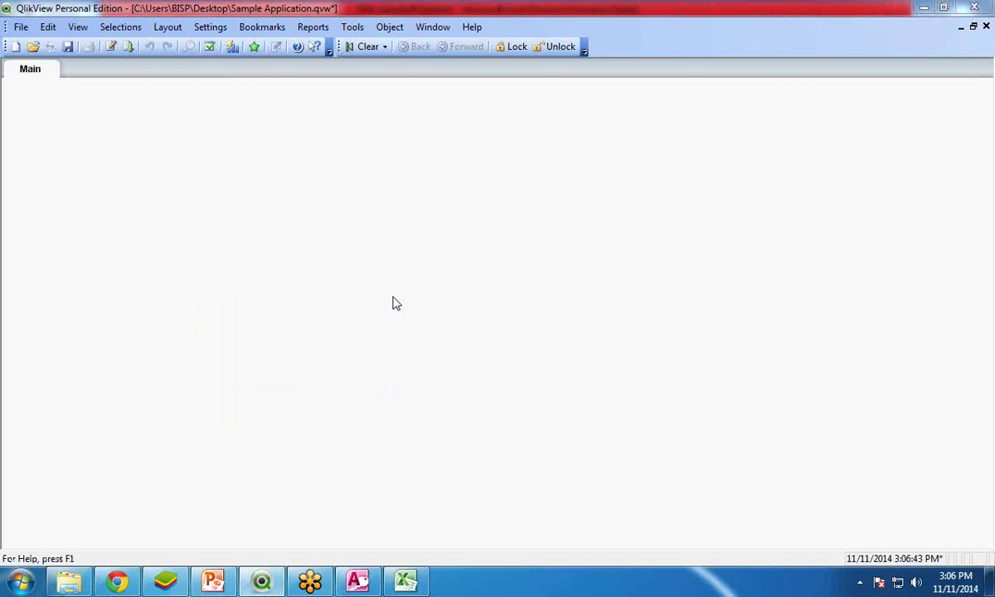
left_click(282, 289)
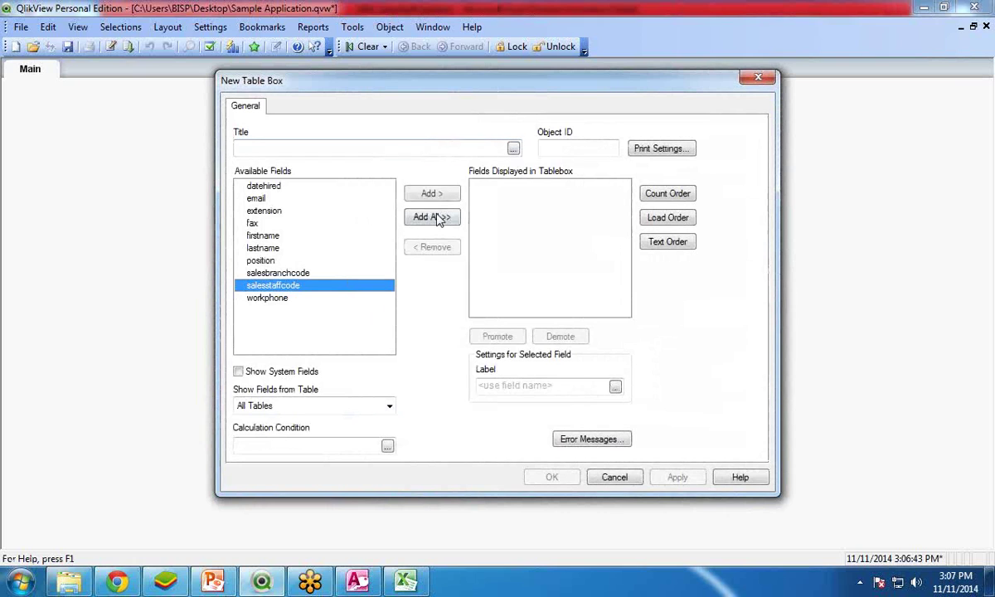
left_click(431, 194)
left_click(284, 237)
left_click(427, 193)
left_click(427, 193)
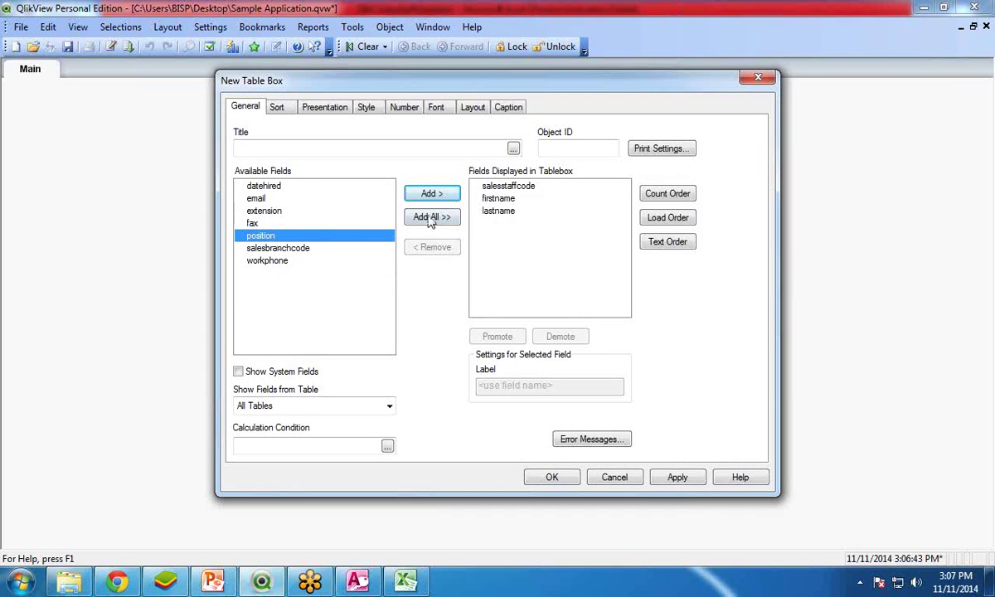
left_click(409, 192)
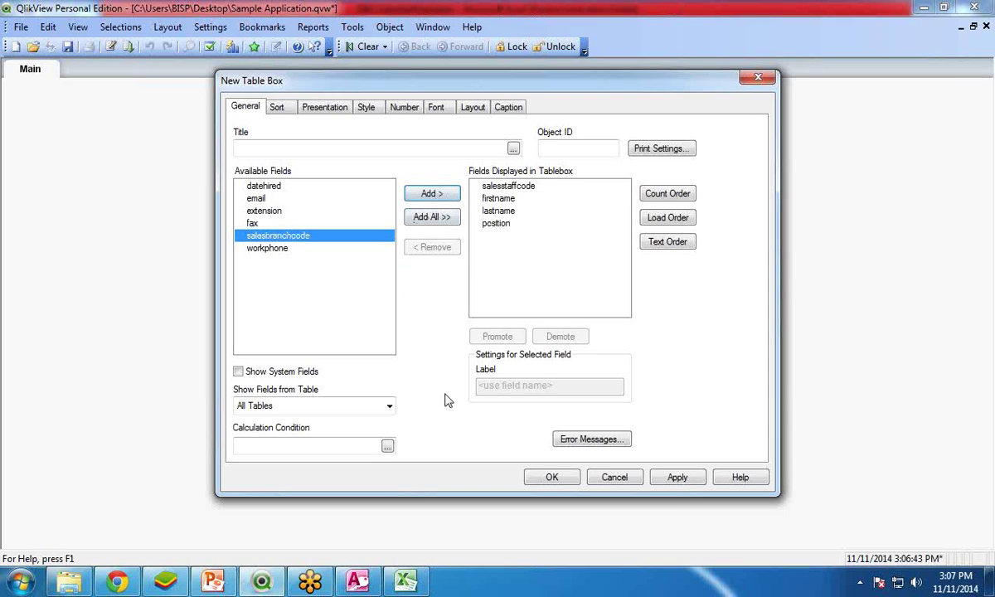
left_click(677, 478)
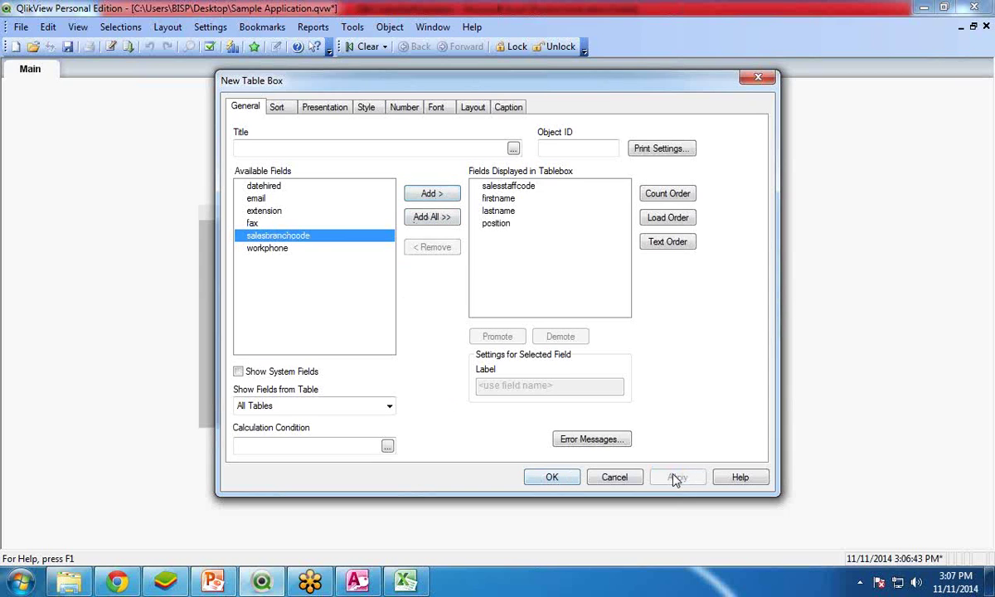
left_click(552, 476)
double_click(291, 211)
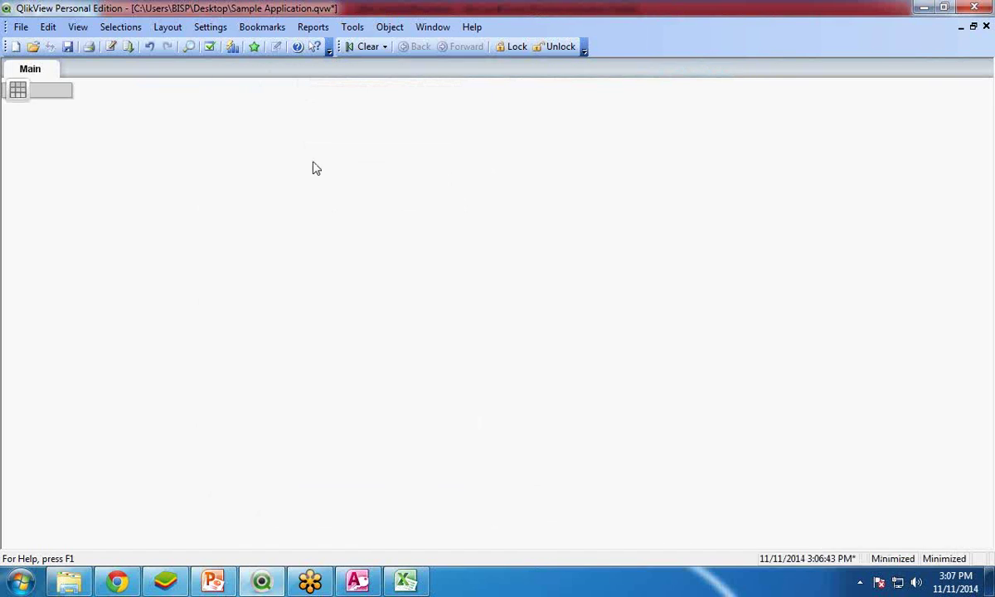
Step: Restore the minimised table box to full size, listing staff codes, names and positions
double_click(40, 94)
double_click(391, 213)
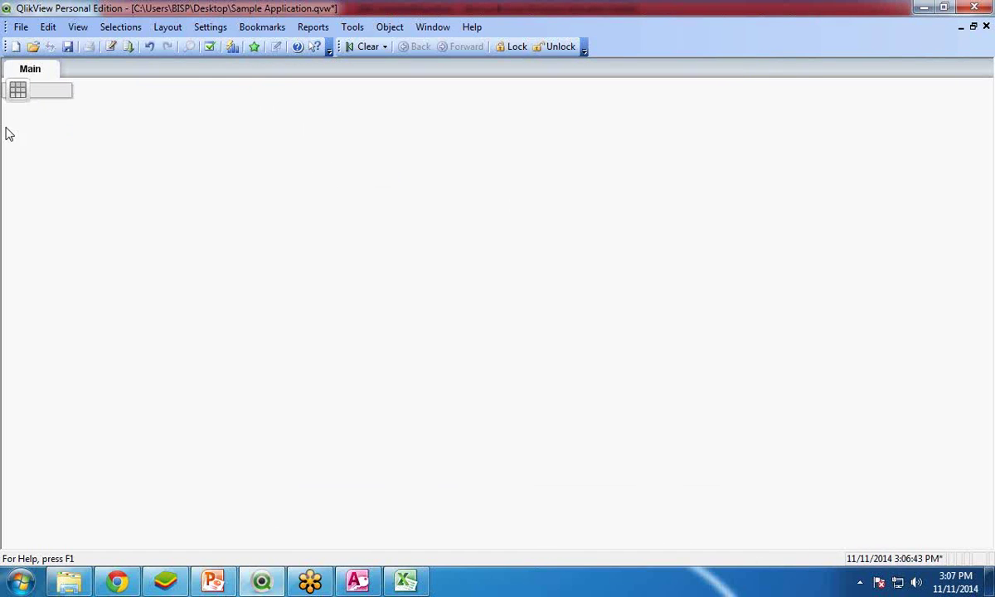
double_click(16, 91)
double_click(297, 206)
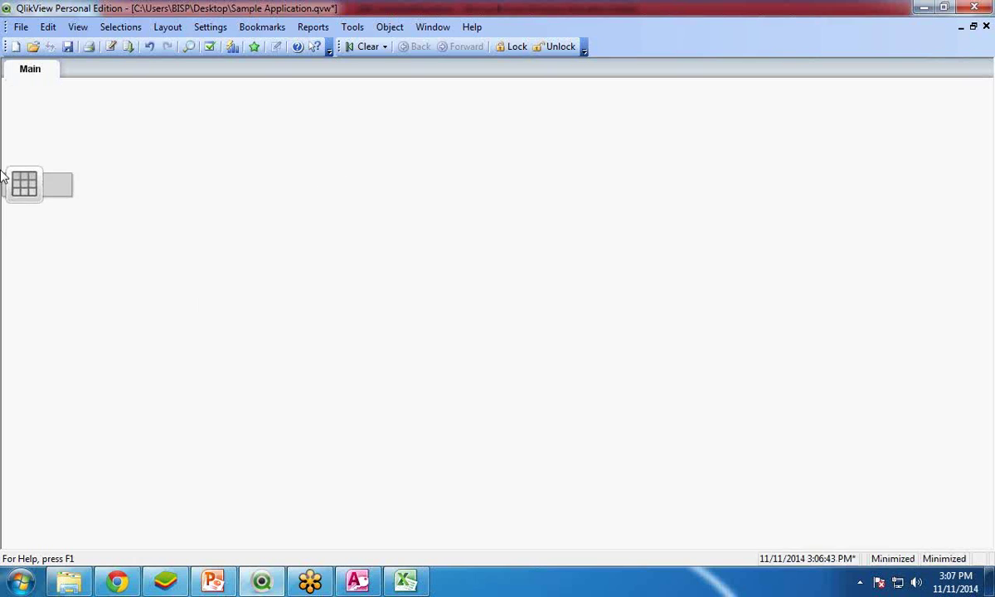
double_click(24, 177)
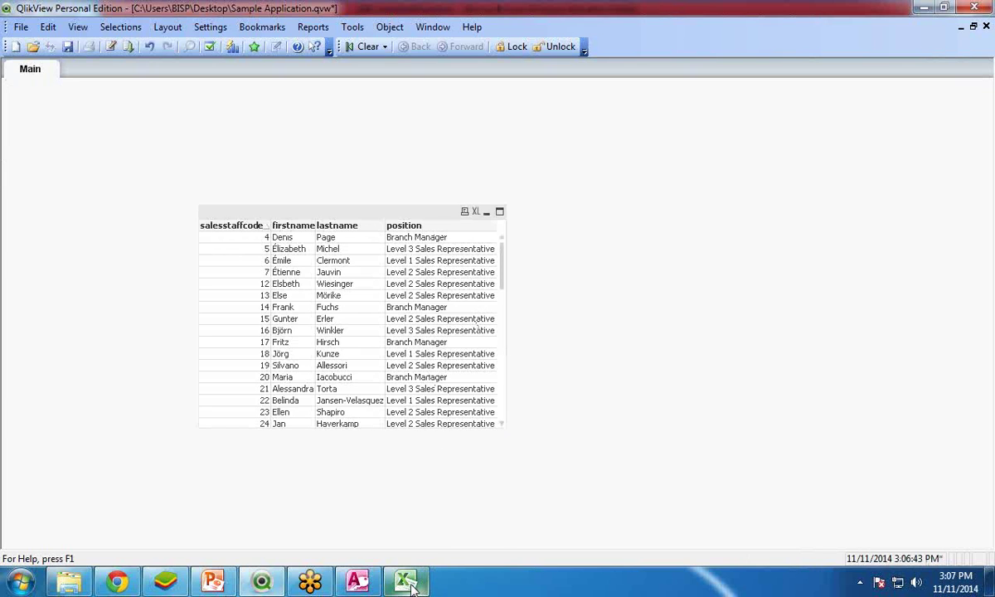
mouse_move(412, 585)
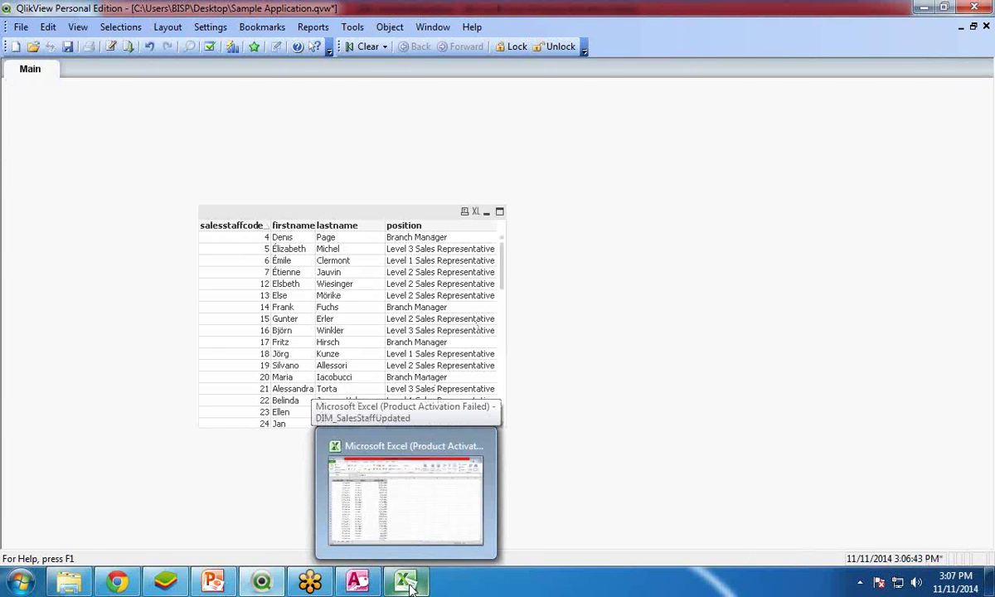
left_click(408, 586)
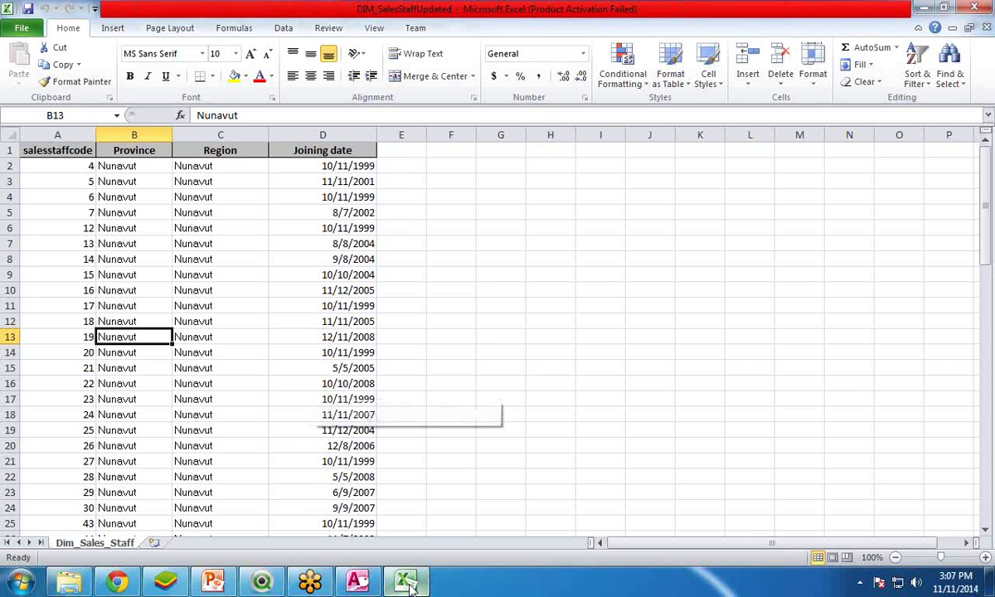
left_click(58, 149)
key("ctrl+shift+Down")
left_click(80, 257)
key("ctrl+Down")
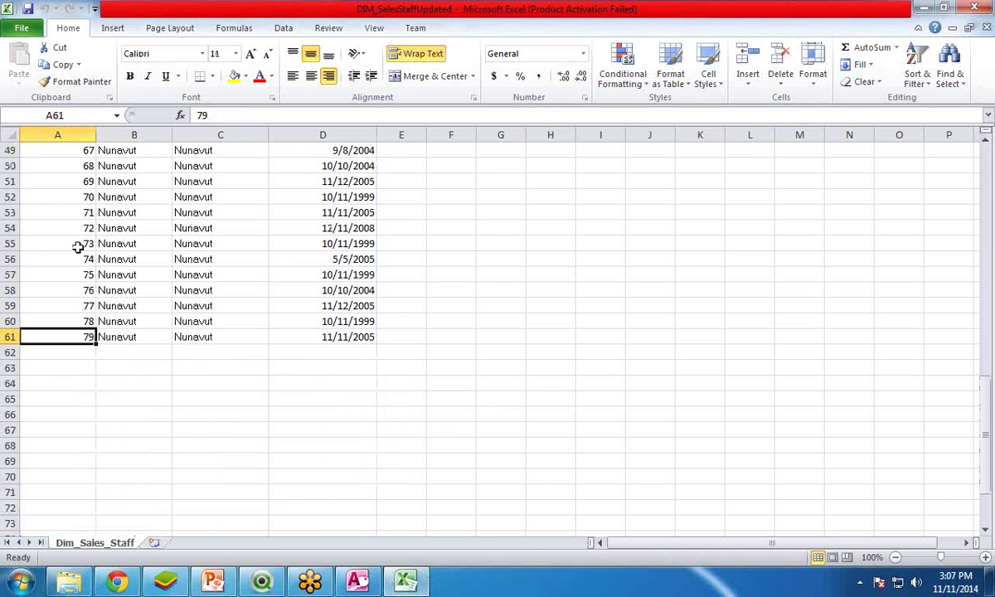
scroll(83, 373, "up", 16)
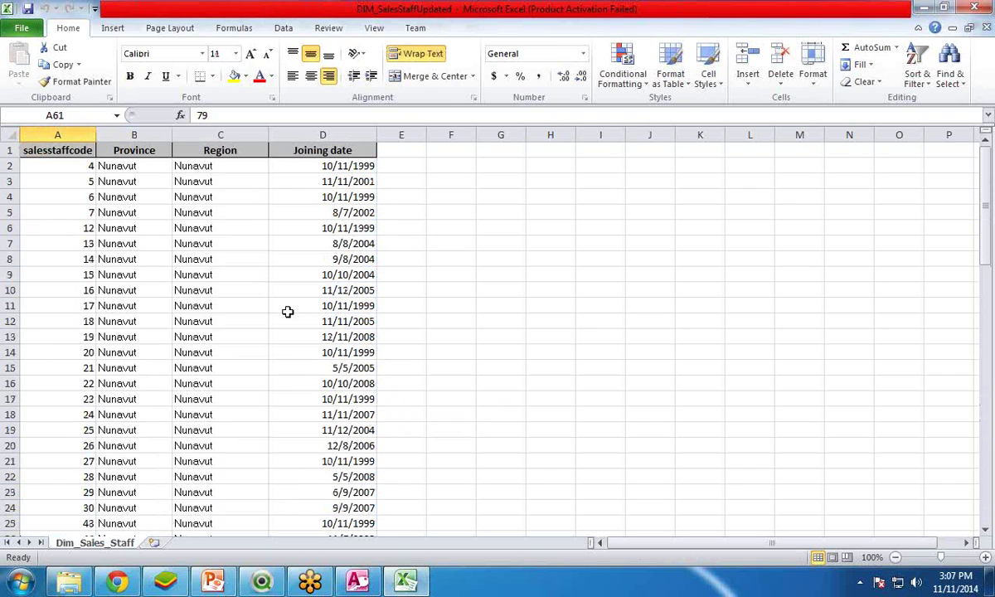
Step: In the load script, choose DIM_SalesStaffUpdated as a table file to import
left_click(261, 581)
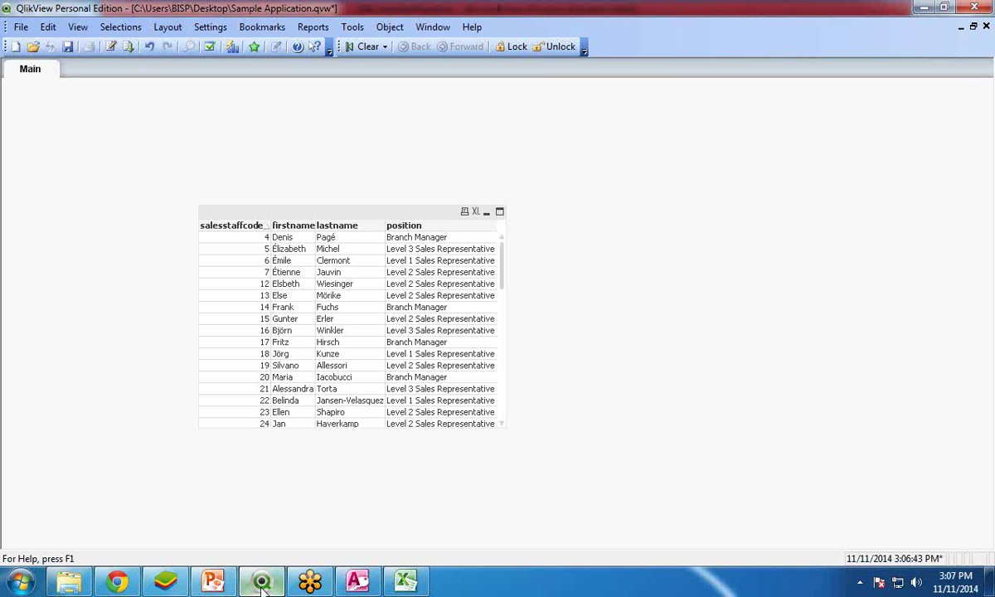
left_click(111, 50)
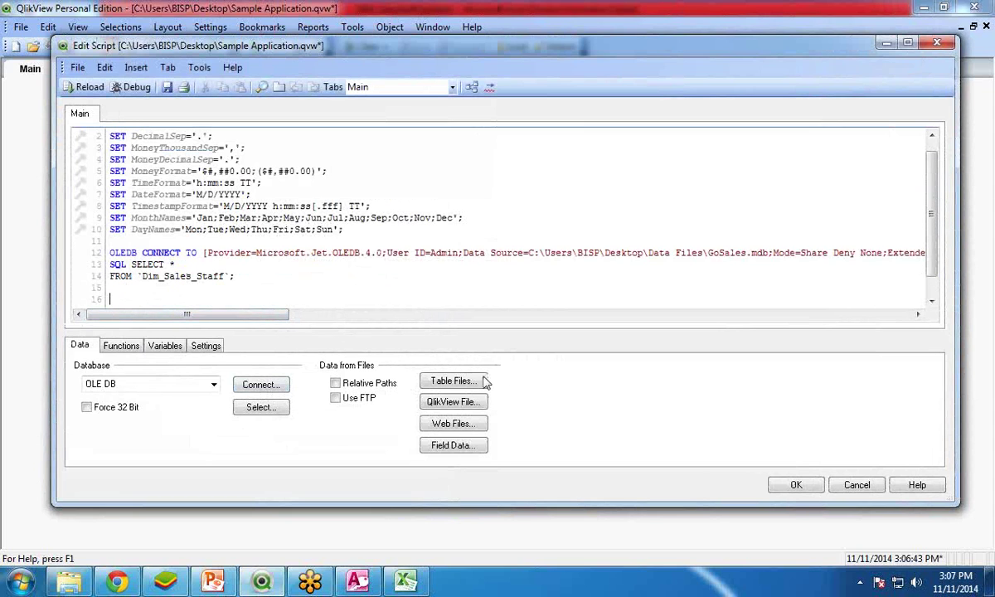
left_click(454, 382)
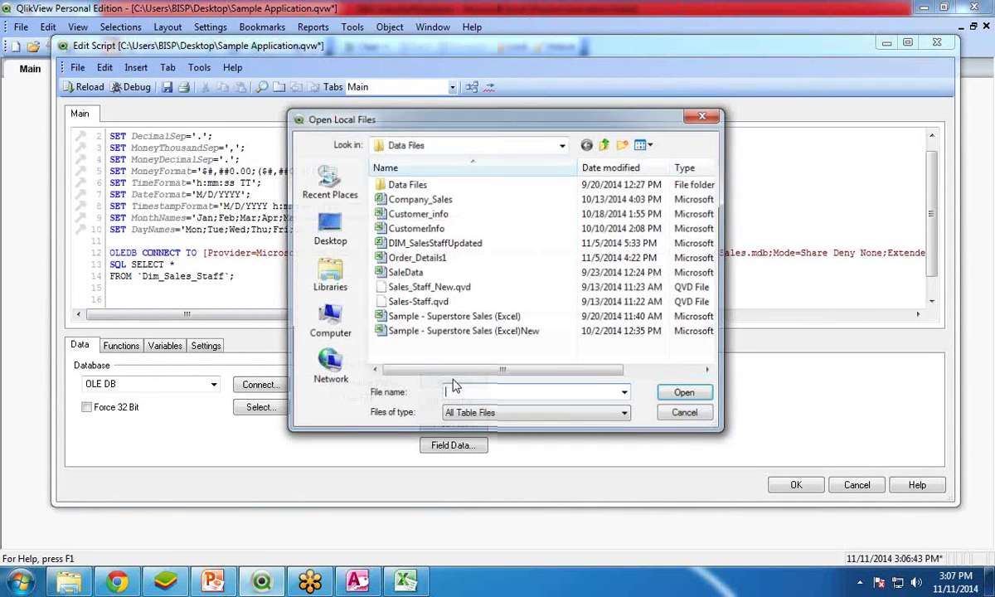
left_click(424, 240)
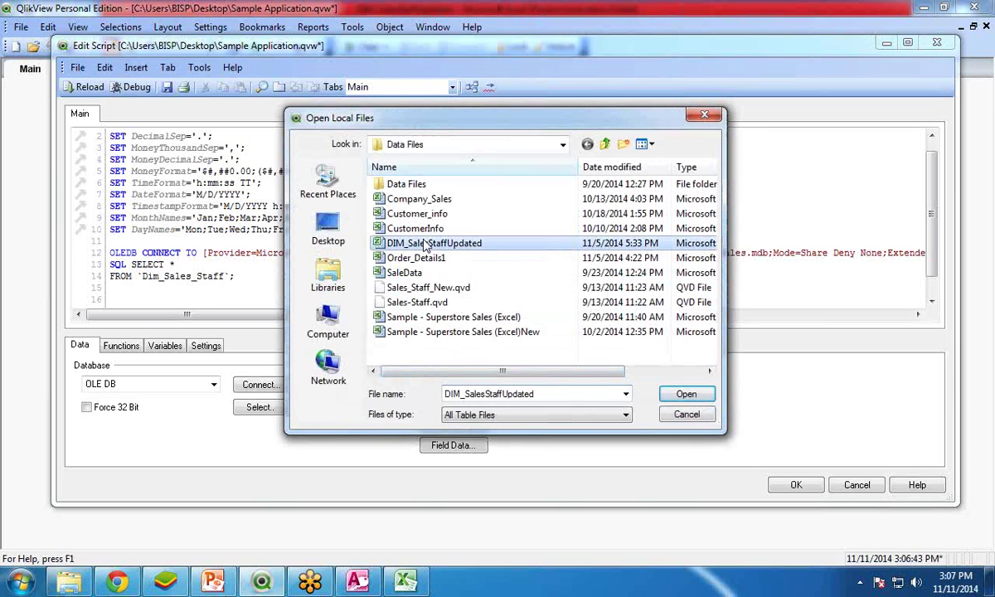
left_click(687, 395)
Step: Set Embedded Labels, insert the load statement, then save and reload the document
left_click(507, 131)
left_click(501, 147)
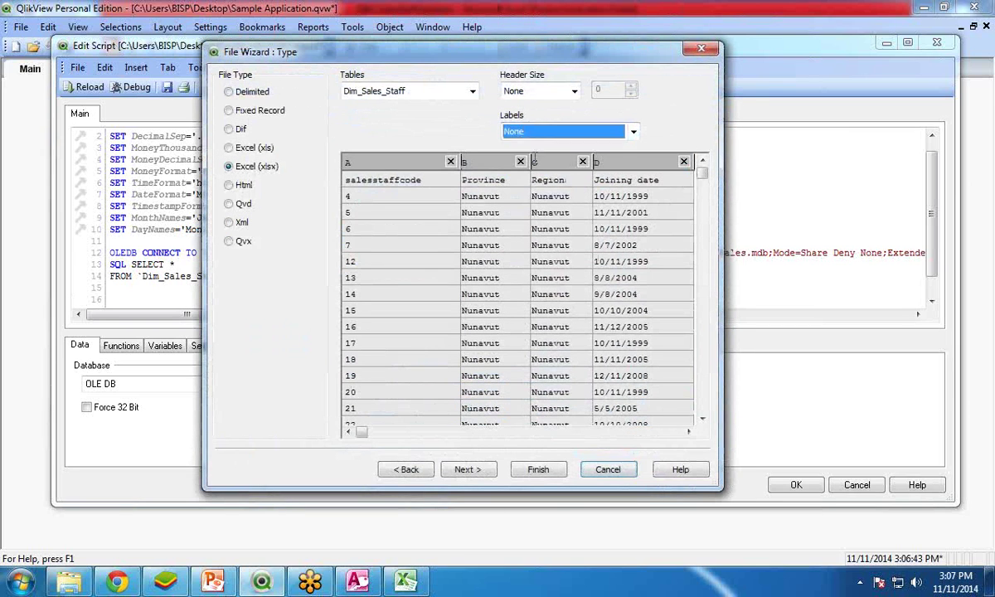
left_click(532, 137)
left_click(530, 160)
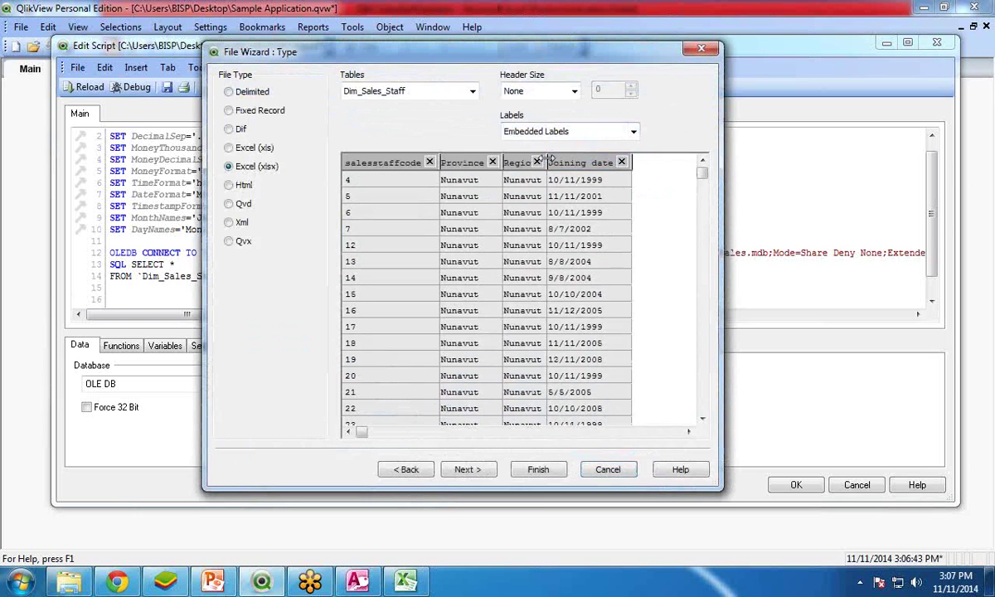
left_click(538, 469)
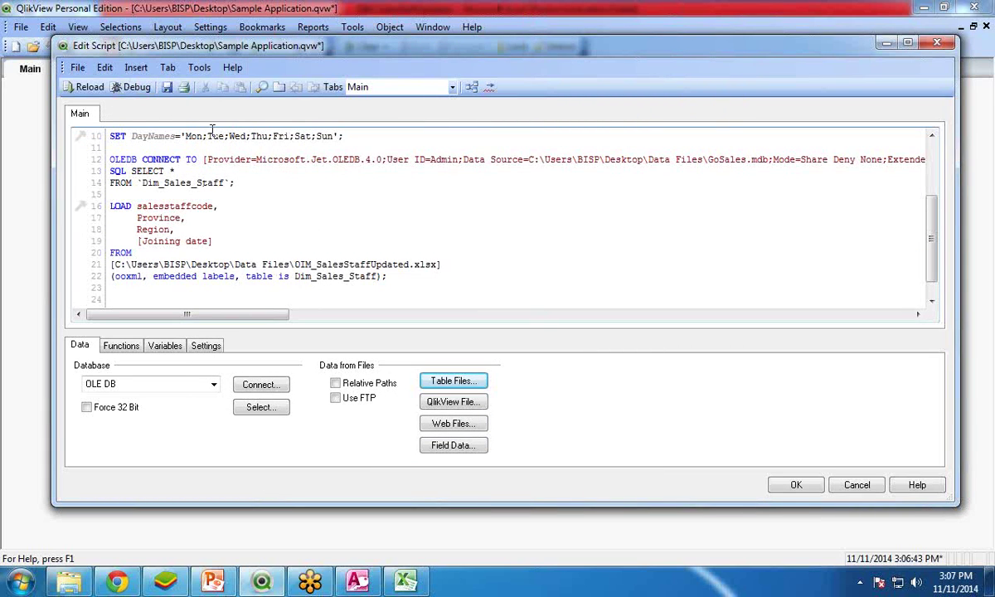
left_click(165, 86)
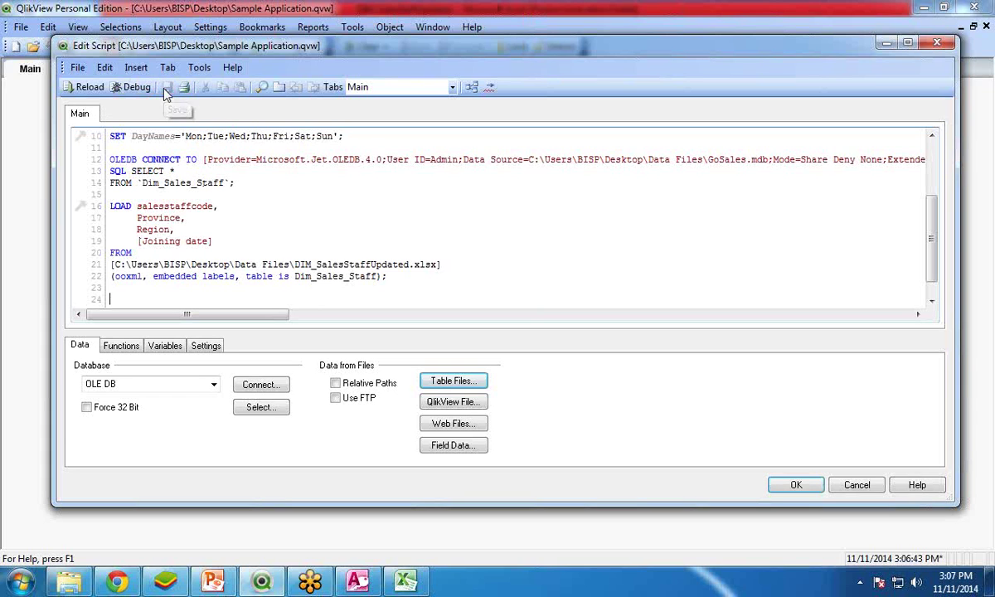
left_click(83, 91)
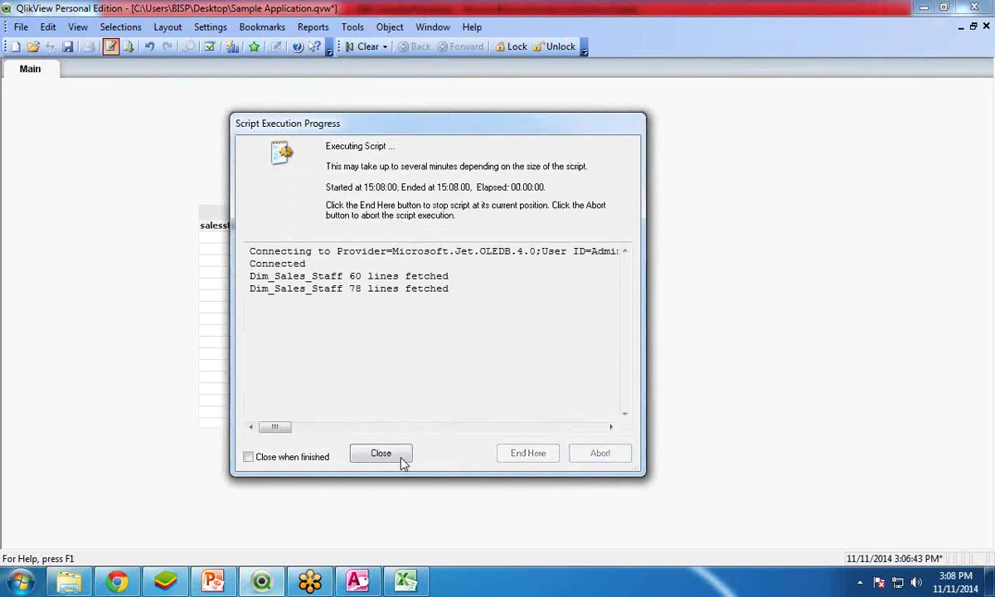
Step: Close the reload summary and the Sheet Properties dialog to return to the Main sheet
left_click(378, 453)
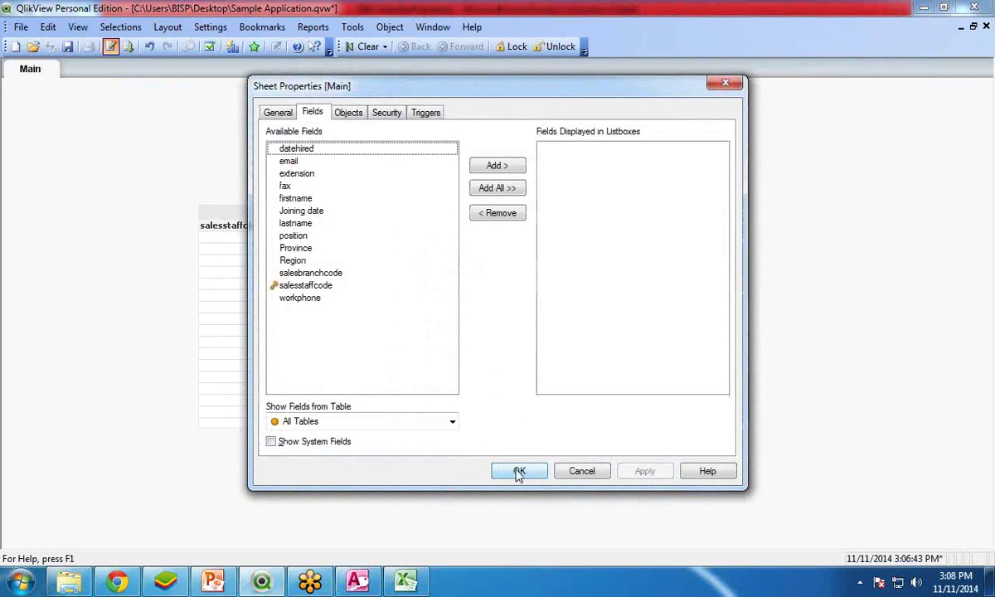
left_click(519, 472)
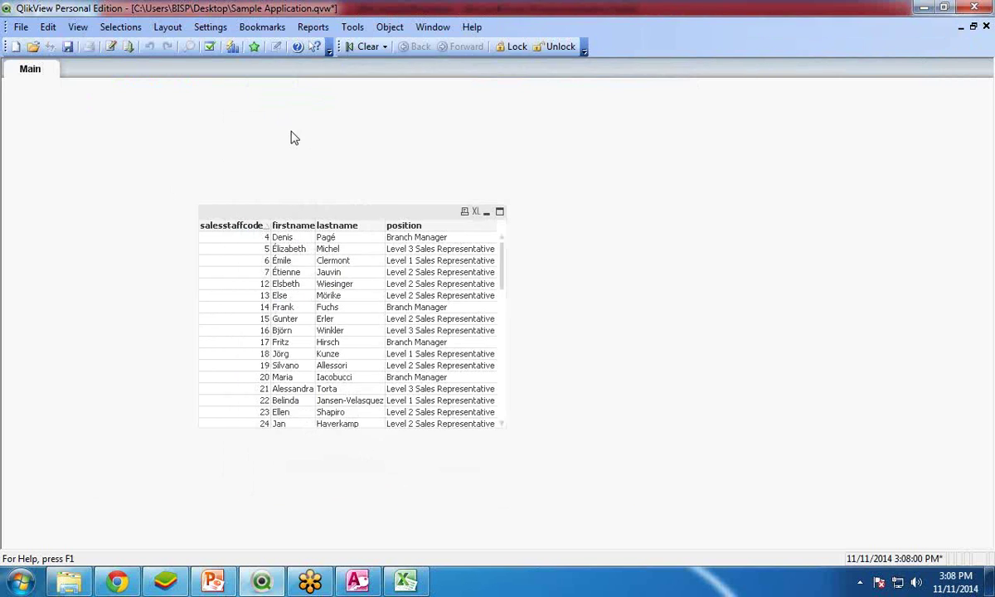
Step: Add Joining date, Province and Region to the staff table box's displayed fields, removing salesbranchcode
right_click(265, 217)
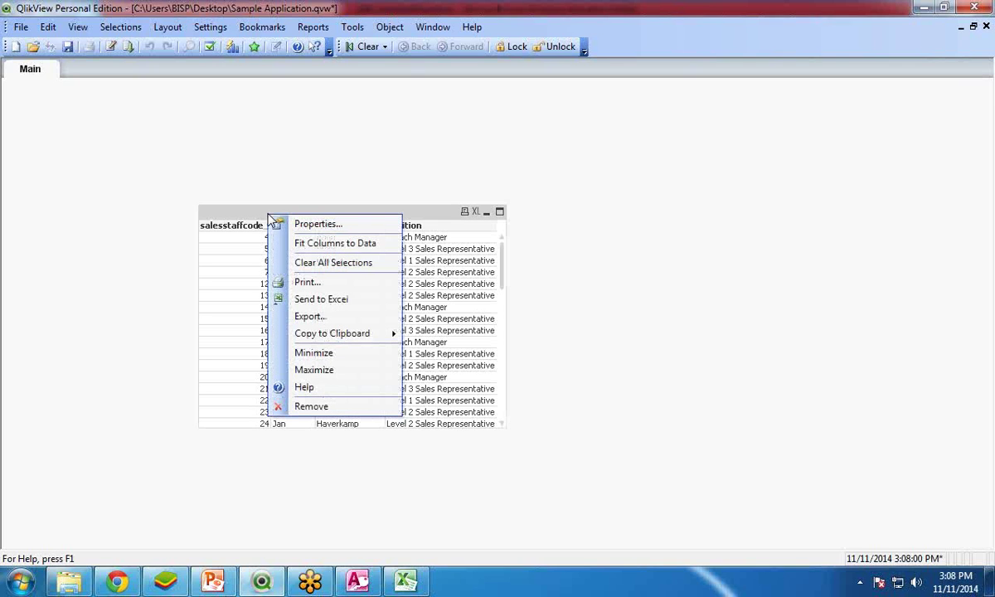
left_click(319, 226)
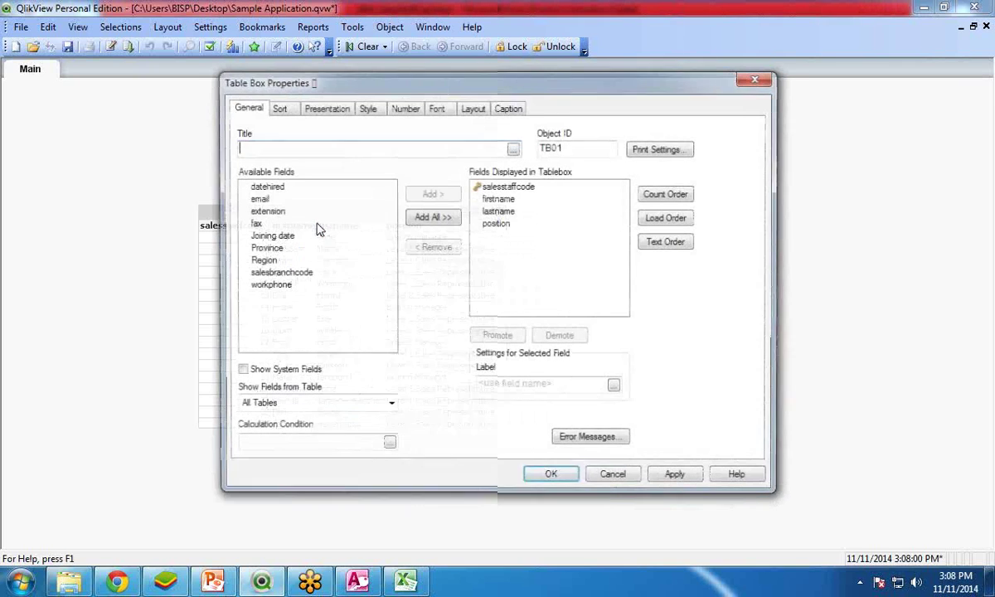
left_click(290, 236)
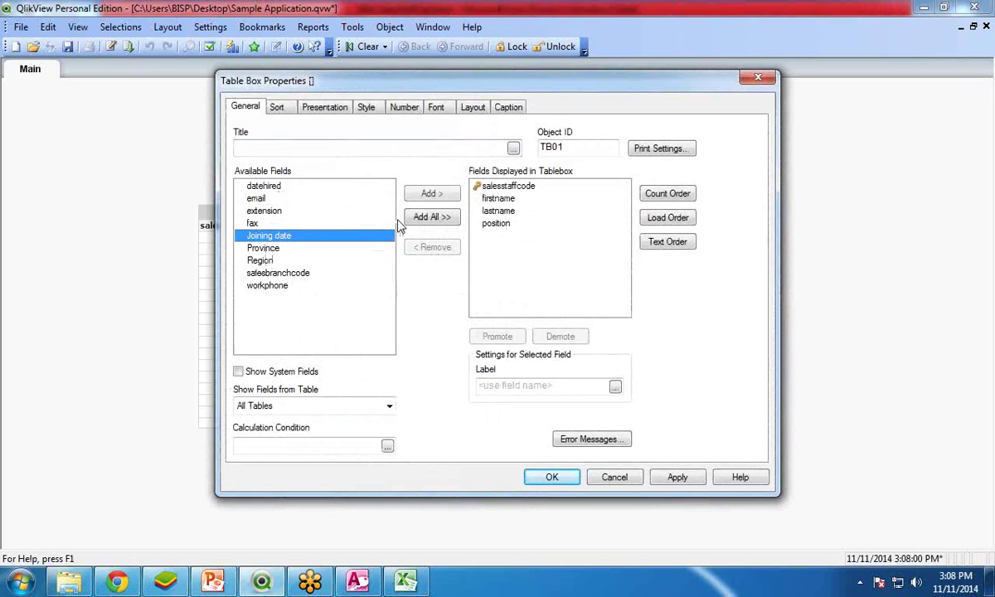
double_click(291, 237)
left_click(422, 193)
double_click(426, 194)
double_click(498, 274)
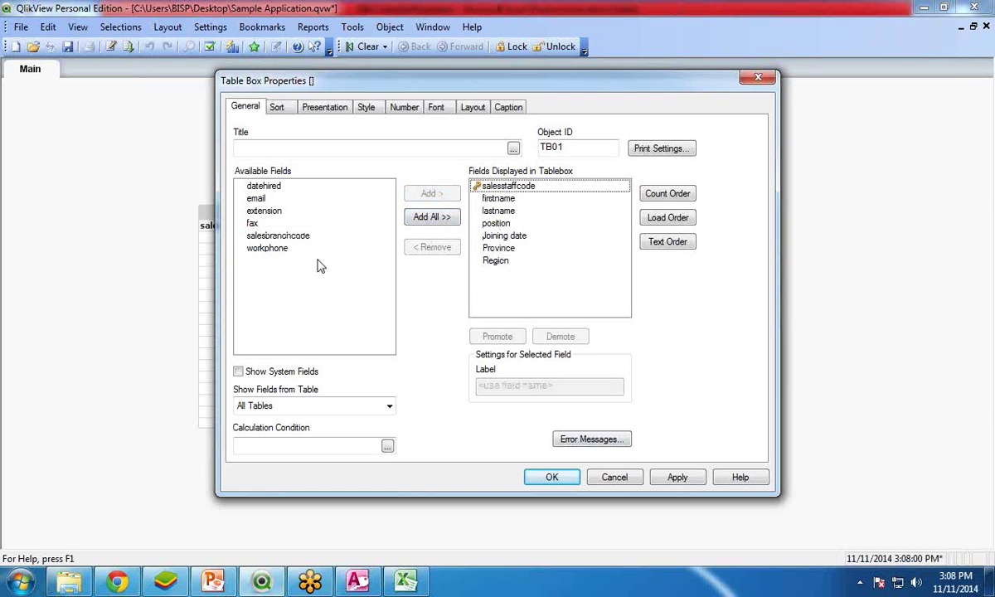
left_click(561, 479)
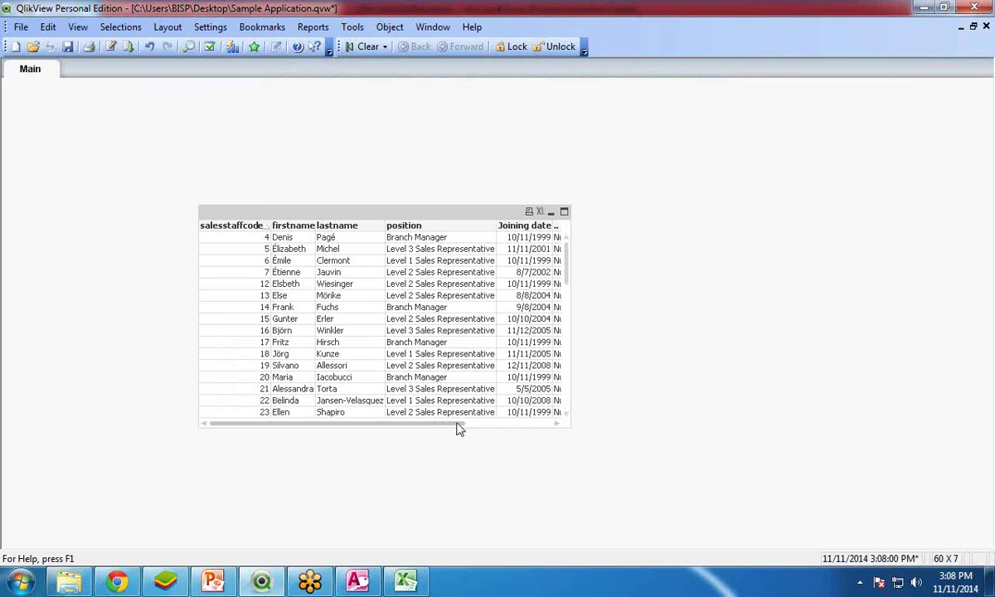
Step: Check the new Province and Region columns and shift the staff table box up and right
left_click(460, 423)
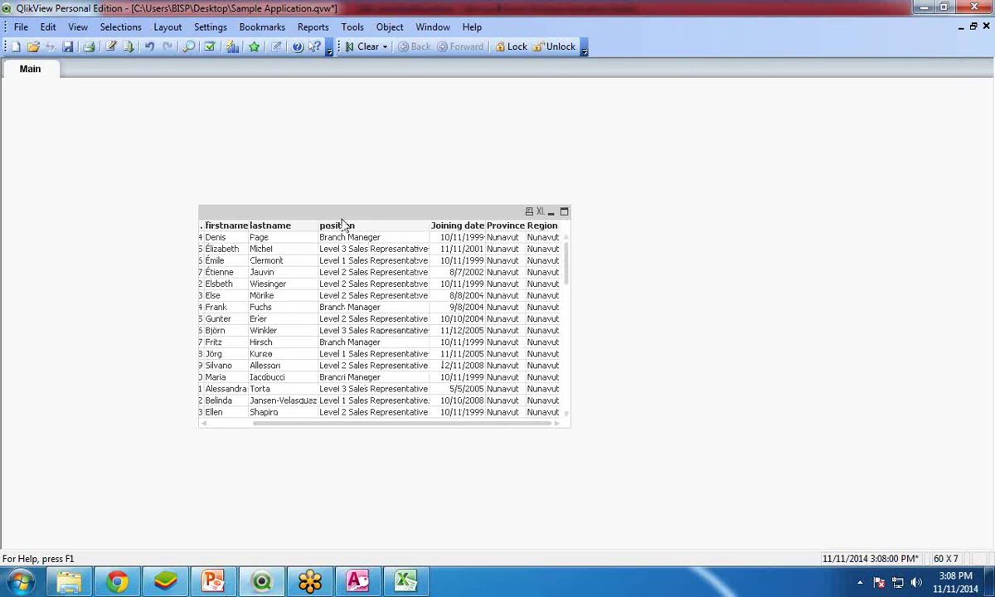
left_click_drag(352, 211, 391, 192)
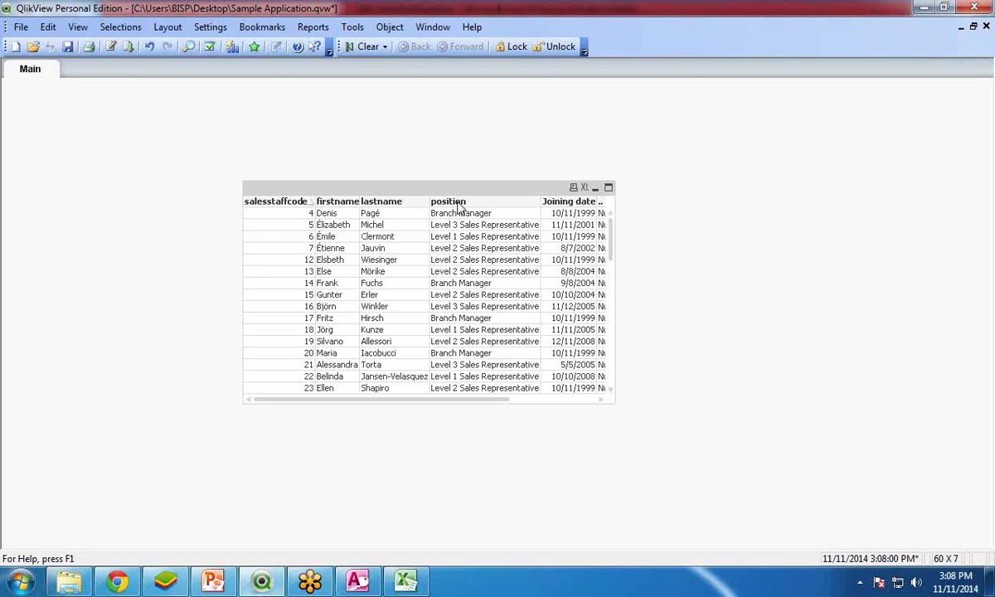
left_click_drag(455, 402, 550, 402)
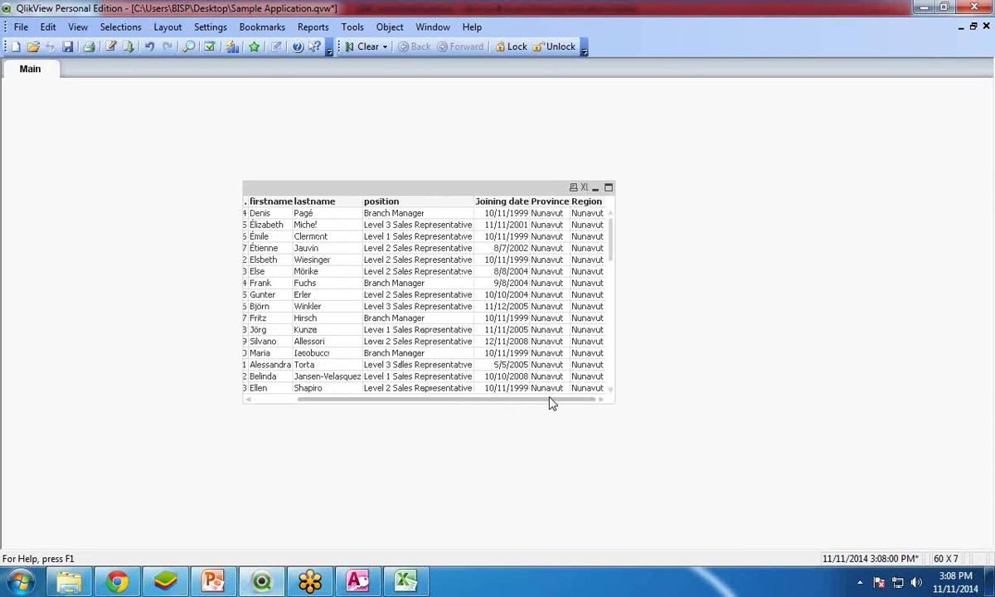
left_click_drag(551, 402, 362, 403)
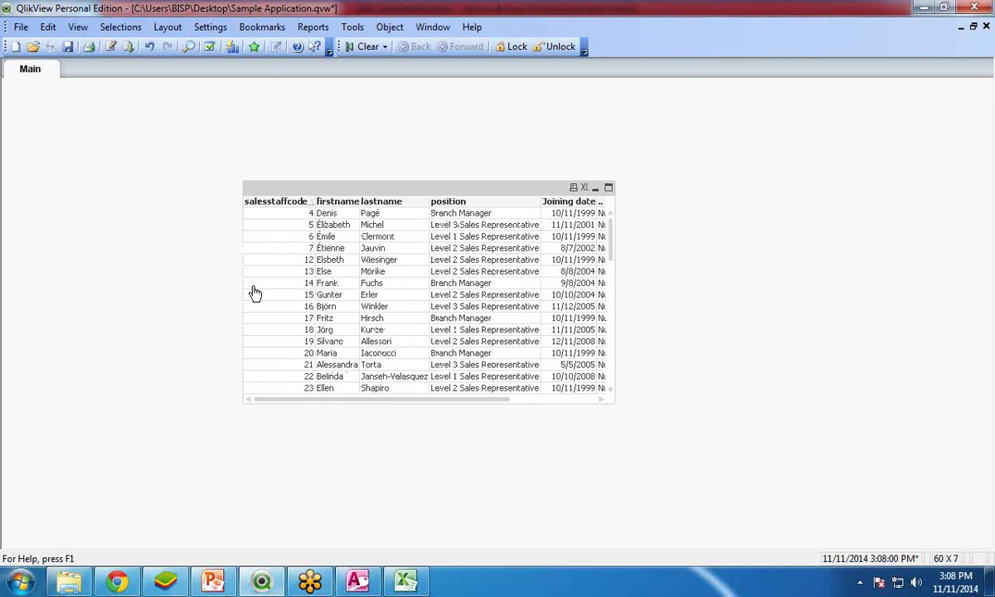
mouse_move(611, 236)
left_mouse_down()
mouse_move(613, 365)
mouse_move(612, 249)
left_mouse_up()
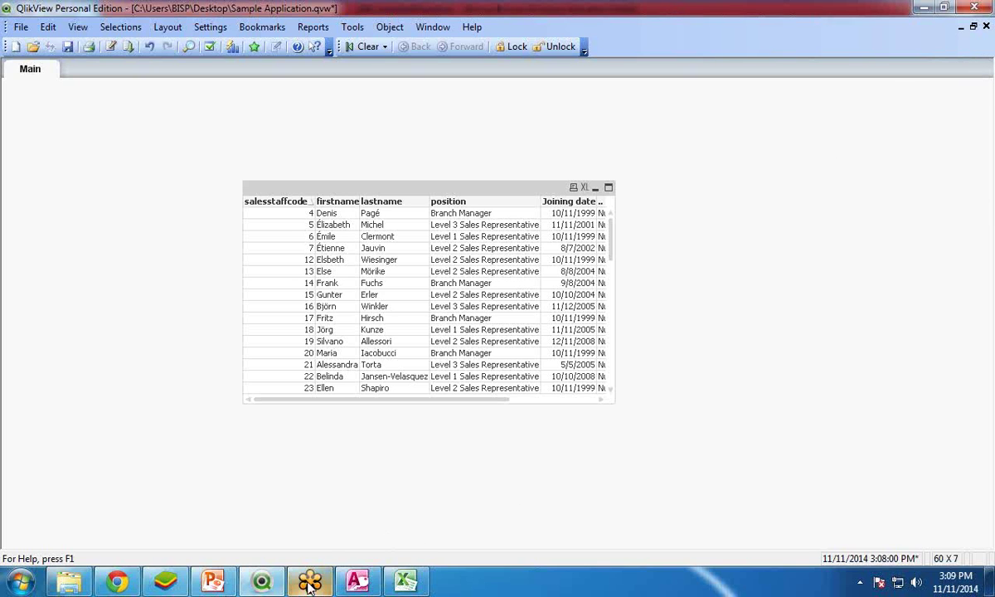
Step: Return to PowerPoint and show slide 2, 'Any Questions ?'
left_click(224, 587)
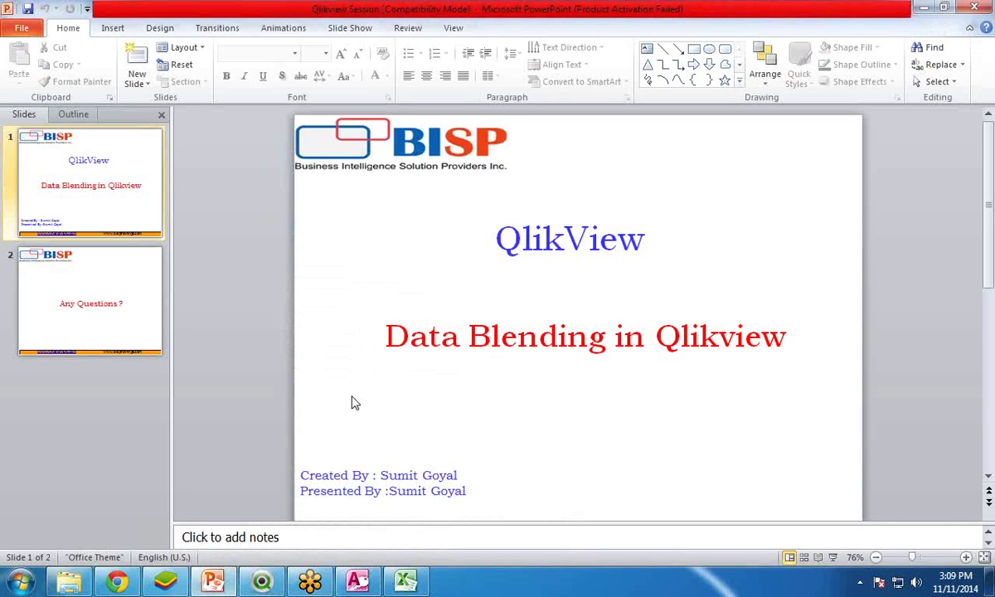
left_click(99, 313)
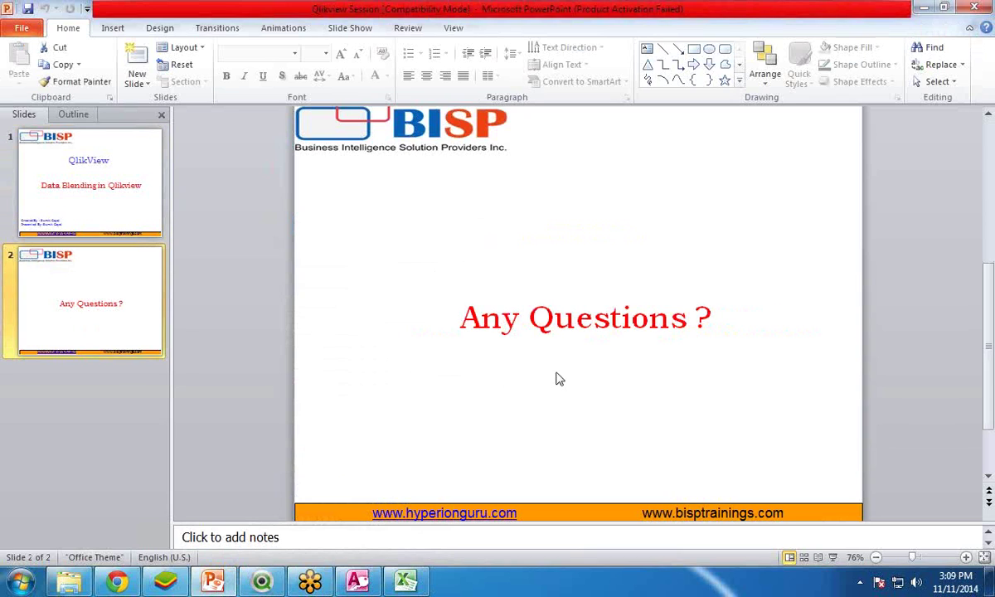